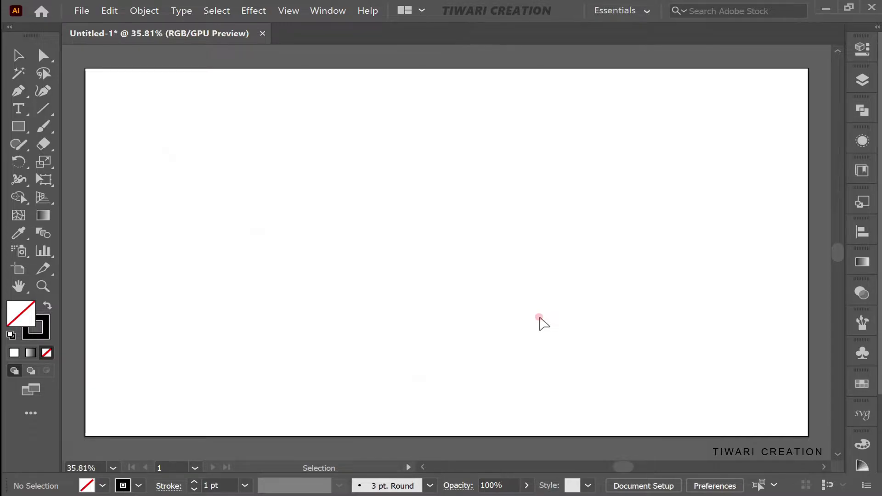
Draw a circle near the centre of the artboard with the Ellipse tool
key(l)
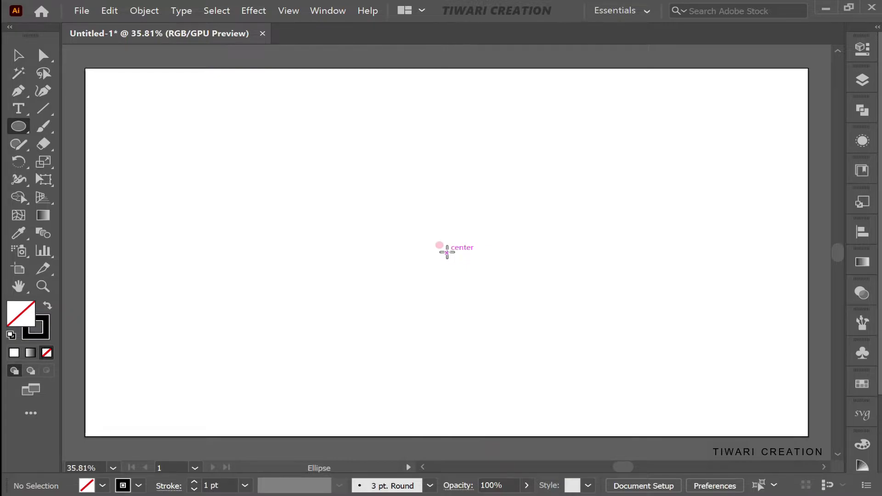
drag(447, 252, 501, 319)
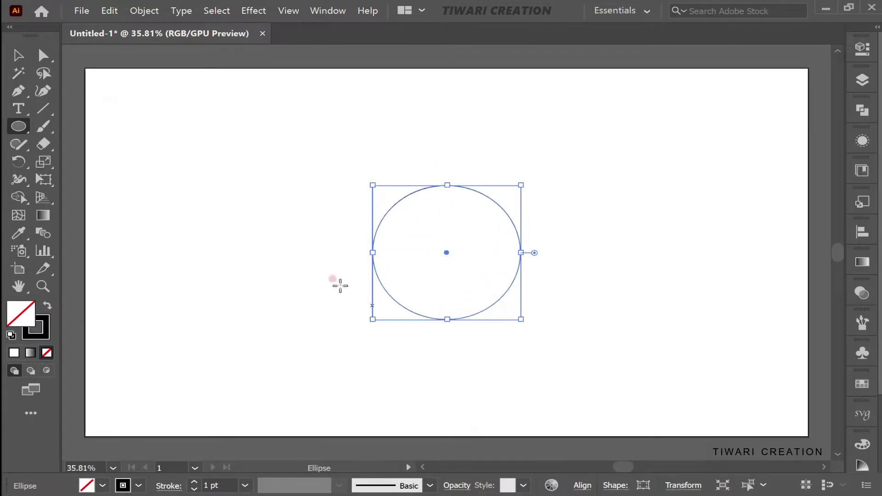
key(v)
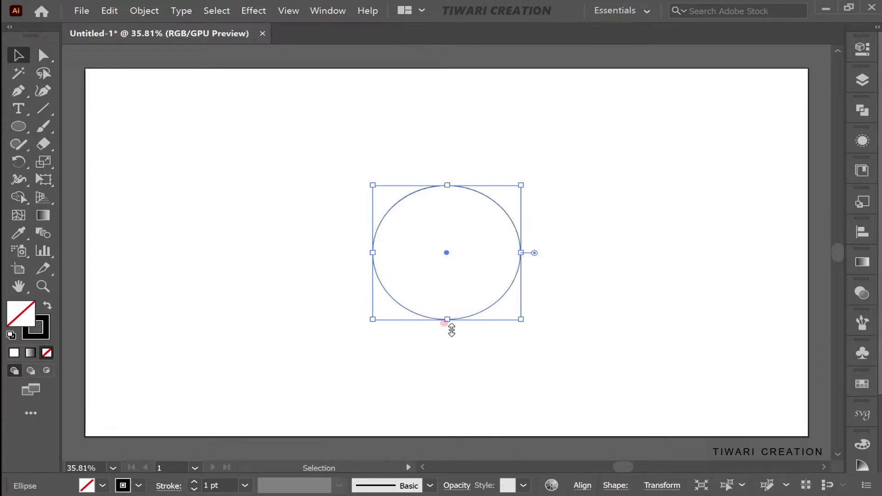
click(533, 351)
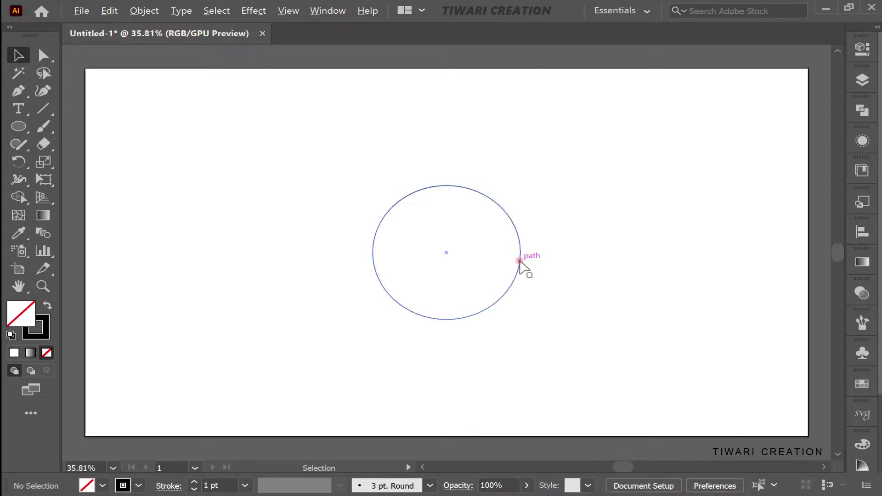
Copy the circle rightward so its edge crosses the first circle's centre, then select both
drag(520, 261, 600, 270)
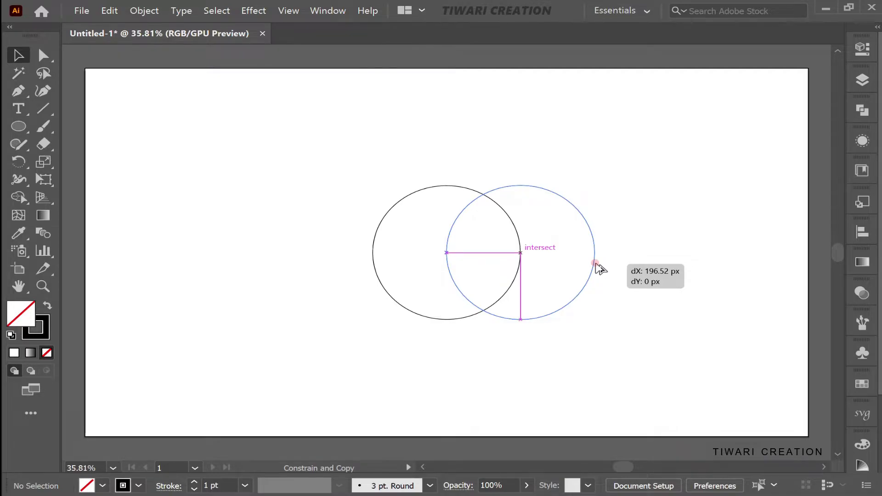
drag(596, 266, 595, 263)
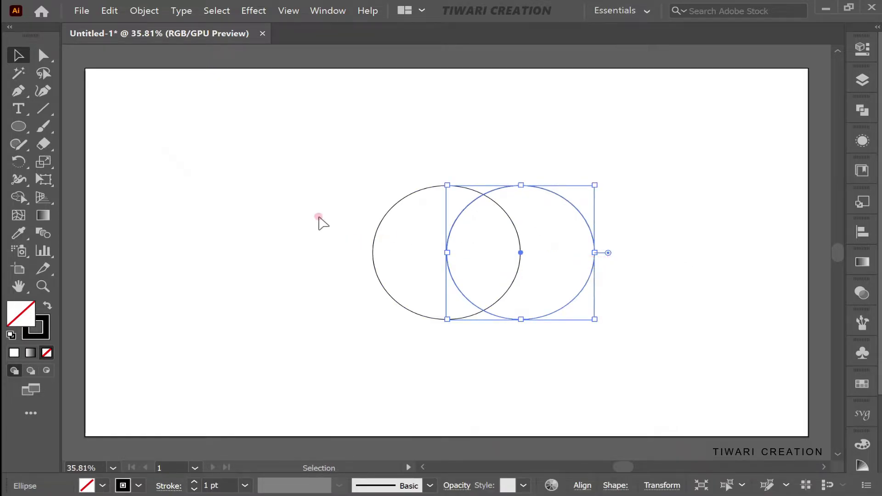
drag(327, 213, 641, 302)
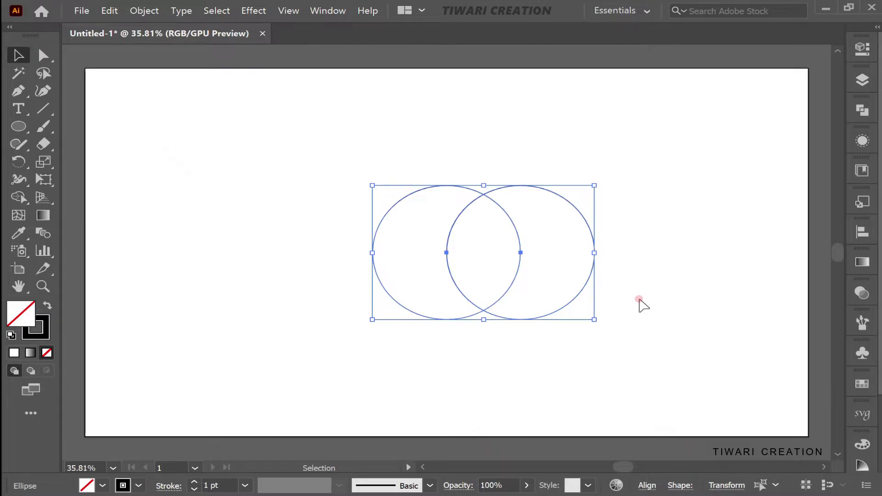
key(shift+m)
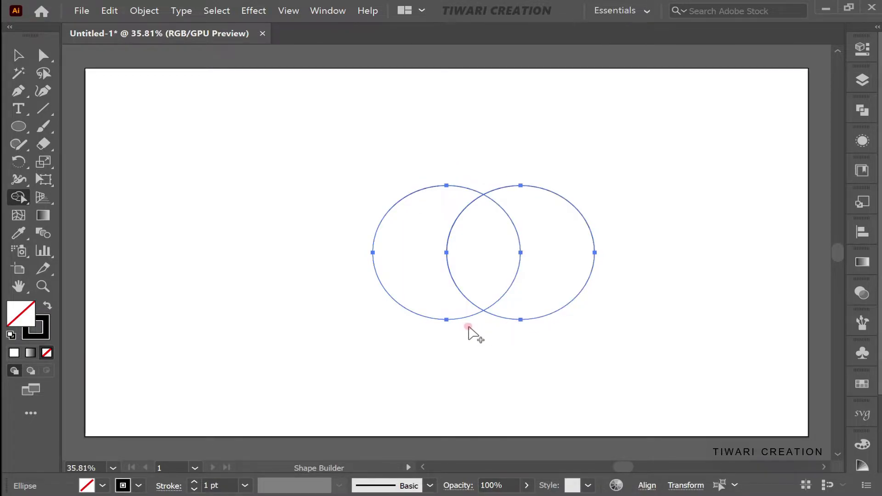
Delete the two outer crescents with Shape Builder, leaving only the central lens
mouse_move(468, 327)
mouse_down()
mouse_move(474, 153)
mouse_move(547, 303)
mouse_up()
key(v)
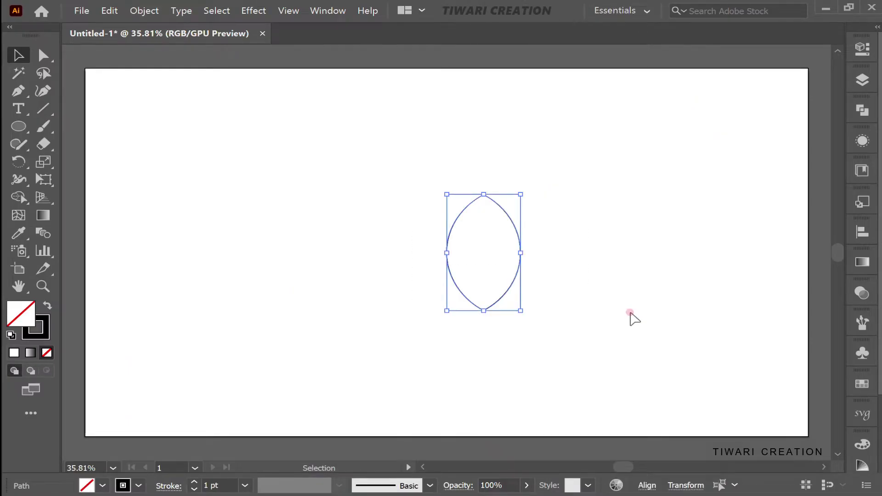
key(a)
key(ctrl)
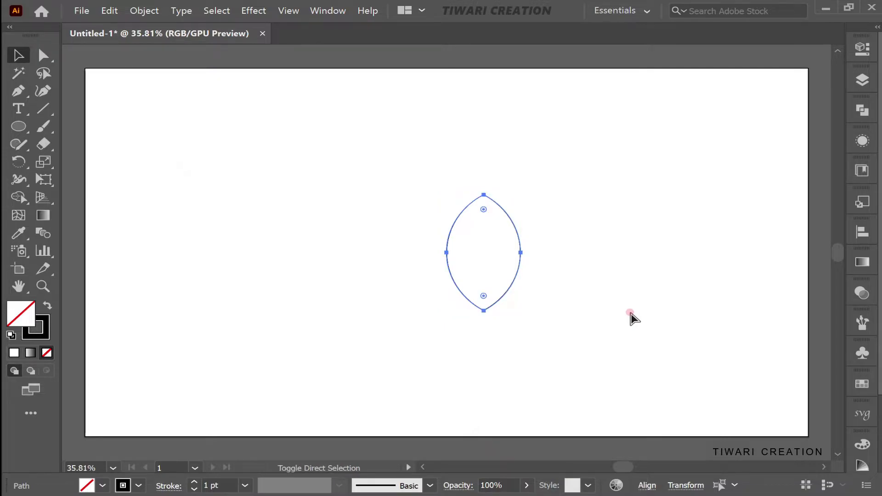
key(v)
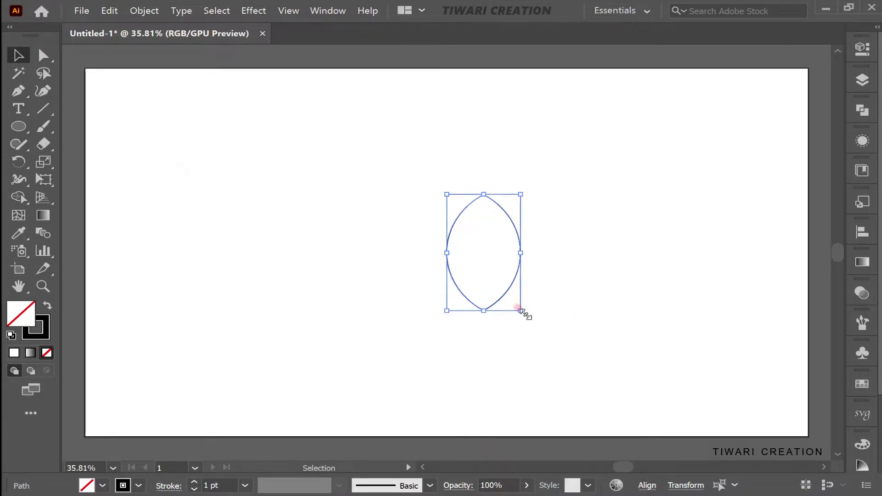
Scale a smaller copy of the lens inside it, then select both lenses
drag(520, 311, 507, 293)
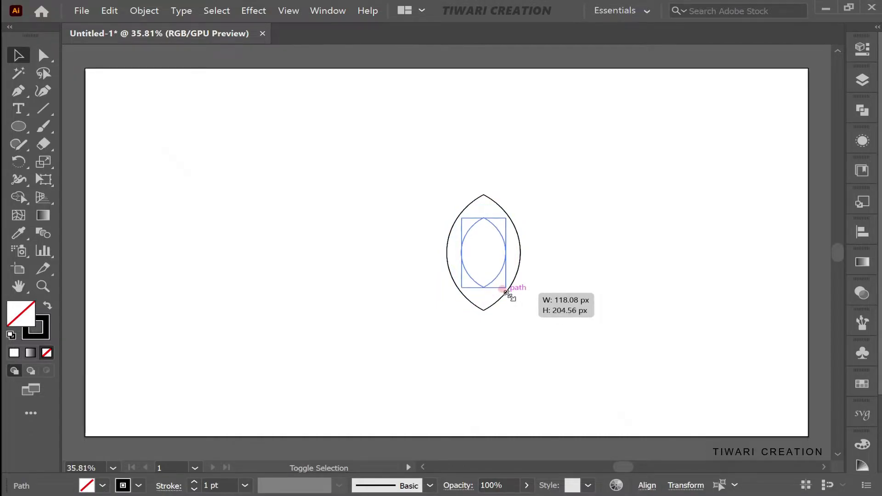
drag(506, 293, 506, 292)
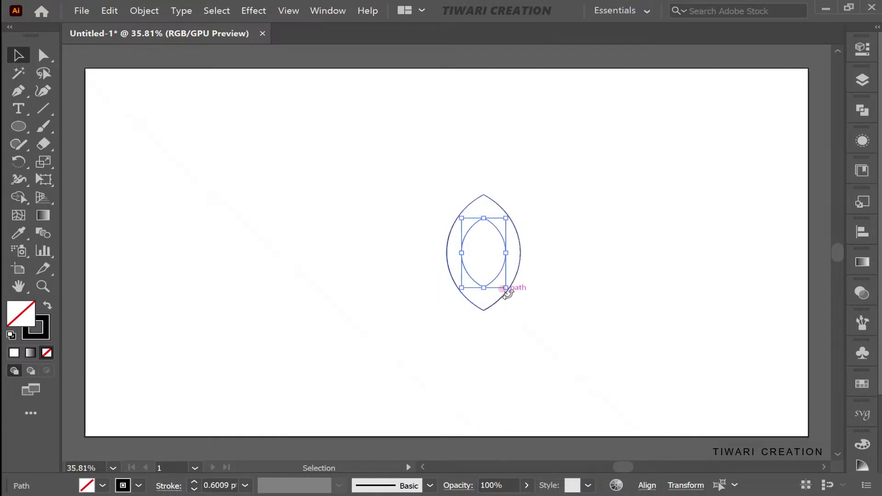
click(552, 294)
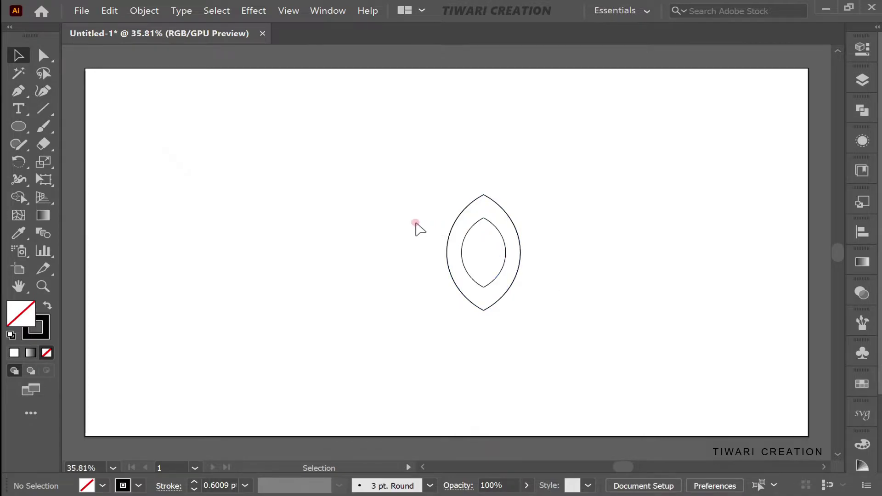
drag(415, 222, 592, 309)
Copy the inner lens up to the outer top tip and stretch it to the inner bottom tip
click(592, 308)
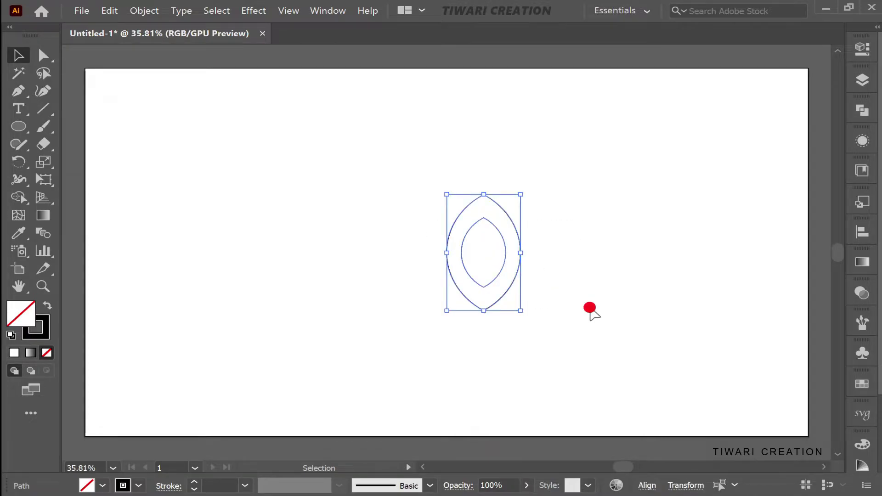
click(496, 279)
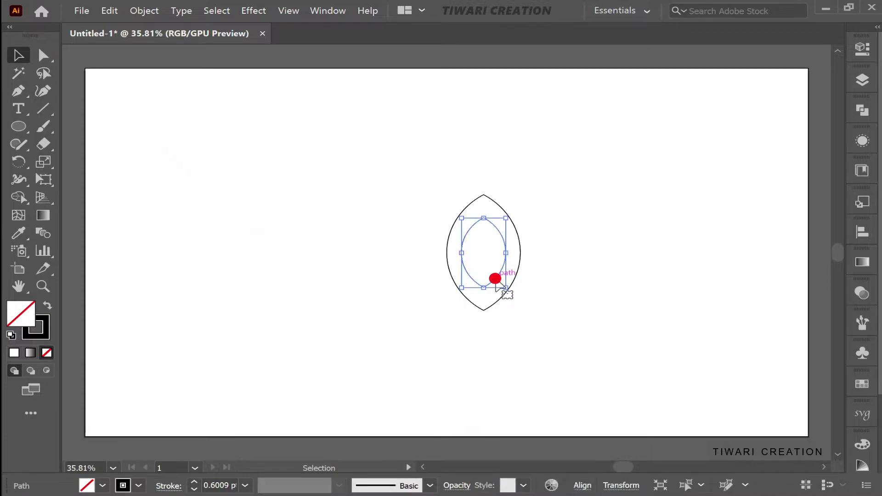
drag(495, 279, 495, 259)
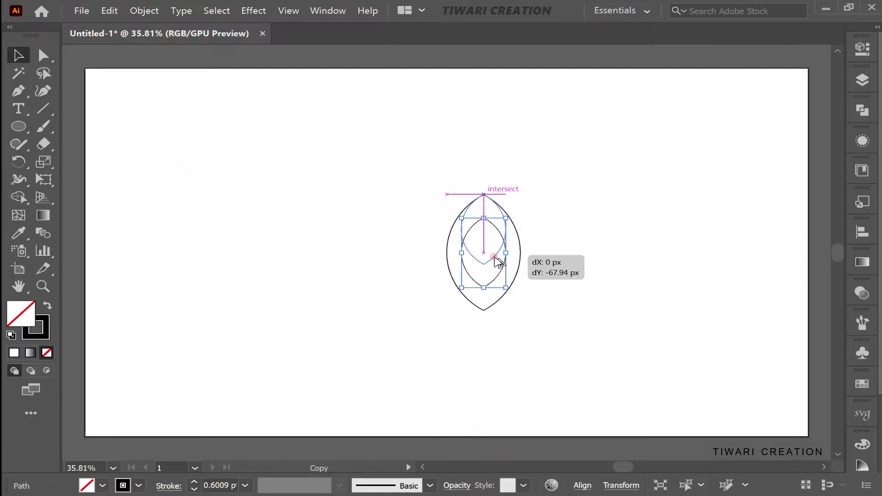
drag(495, 258, 495, 259)
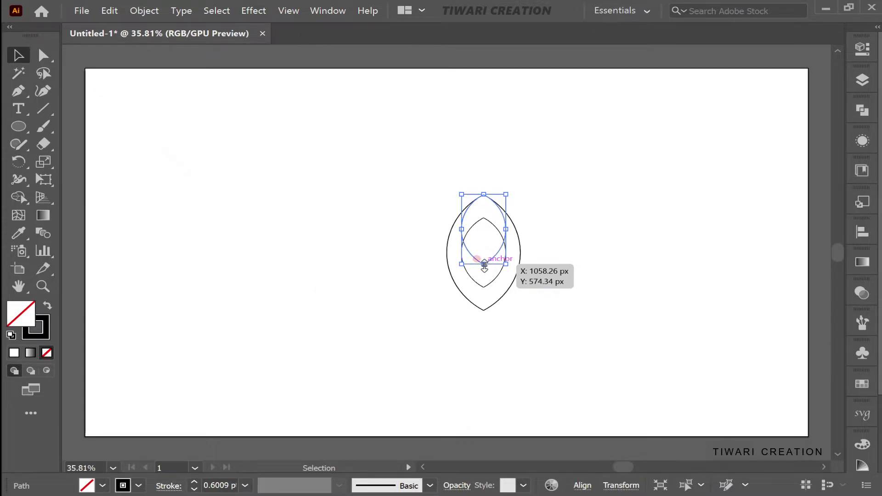
drag(484, 265, 485, 288)
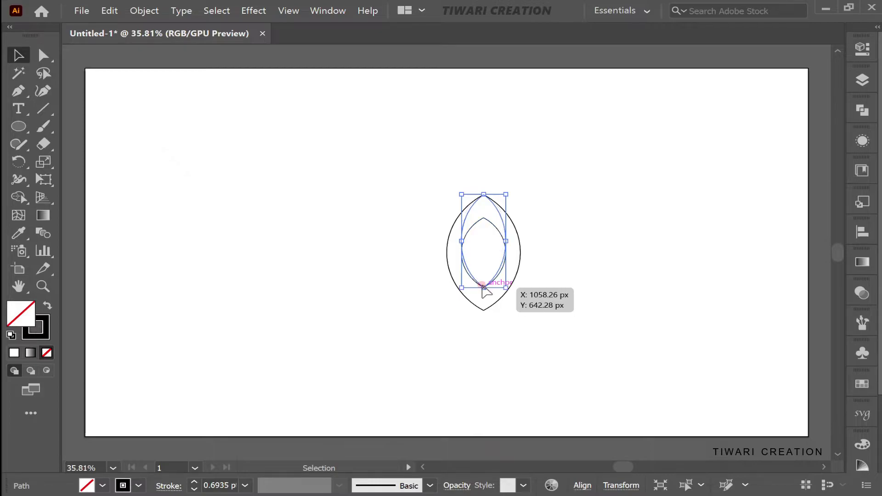
drag(484, 288, 484, 288)
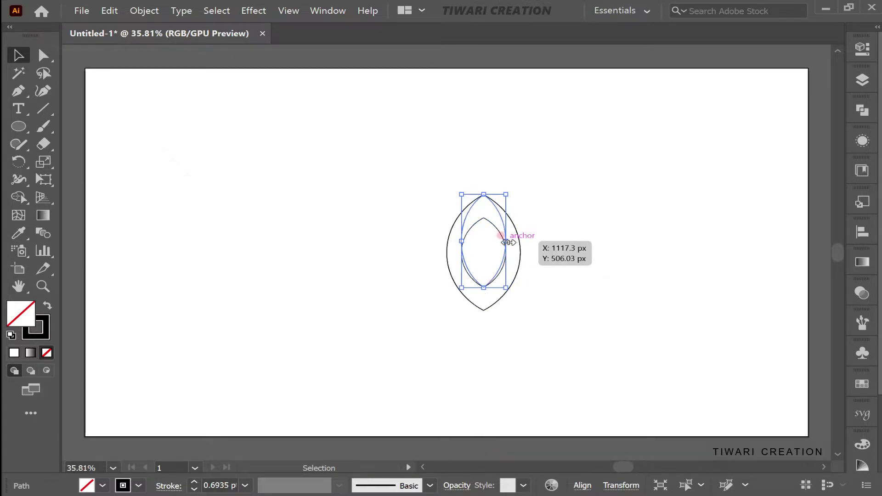
Adjust the middle petal's width so it sits between the outer and inner outlines
drag(507, 242, 516, 243)
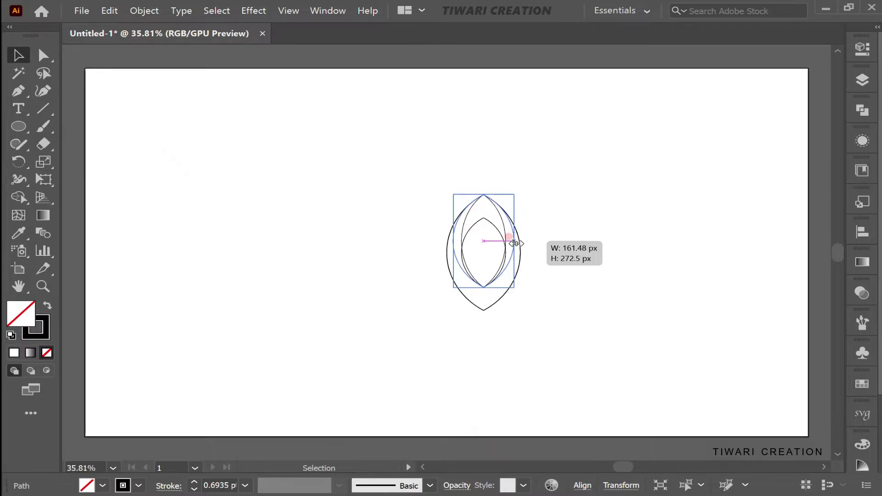
drag(515, 244, 515, 243)
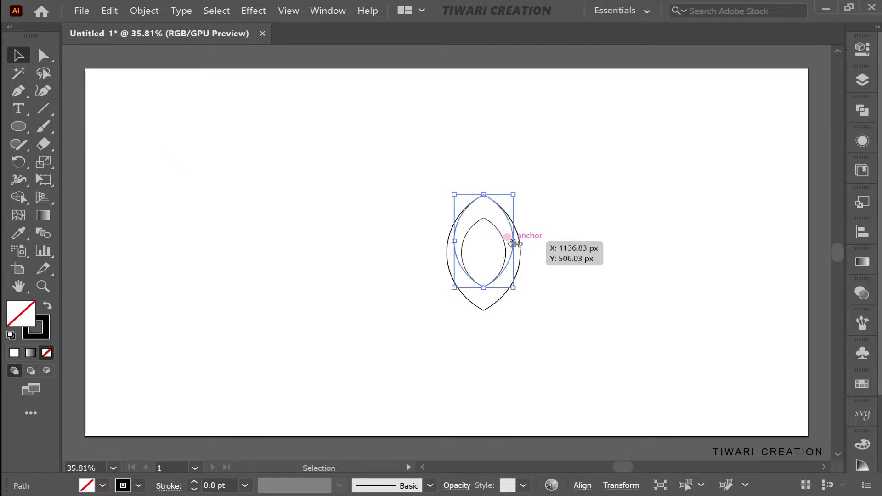
scroll(514, 244, up, 2)
scroll(515, 243, up, 2)
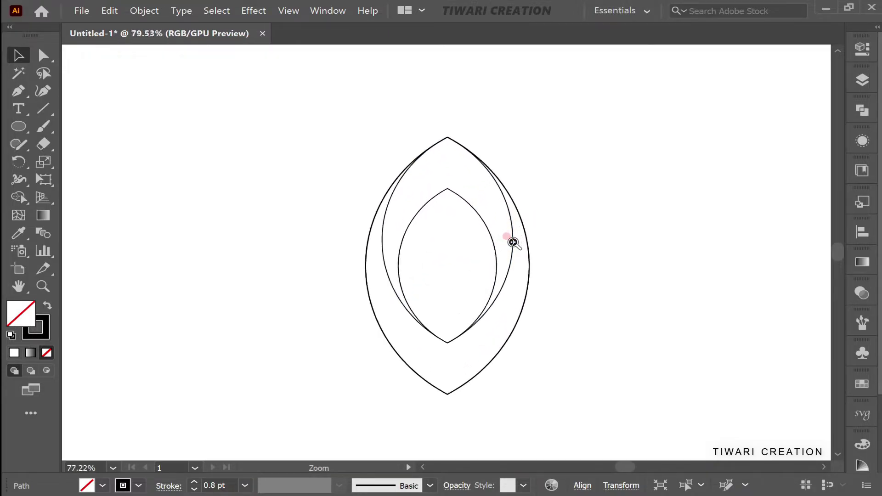
scroll(515, 244, up, 2)
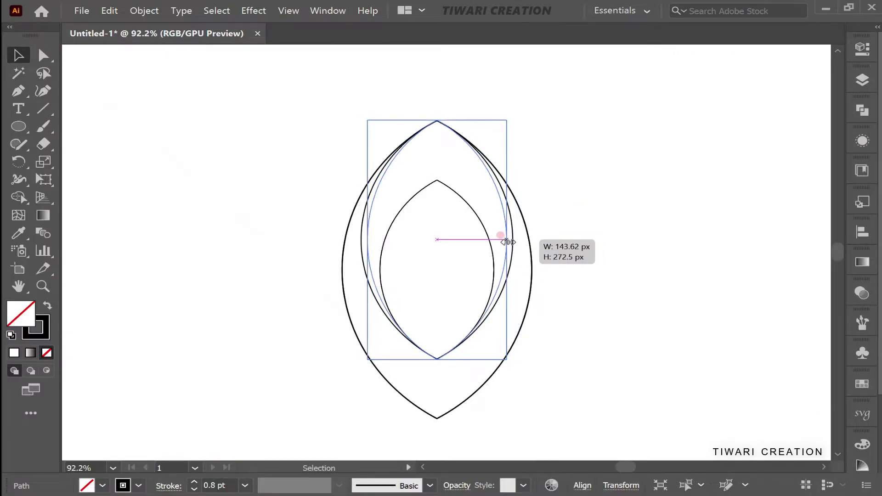
drag(507, 242, 506, 240)
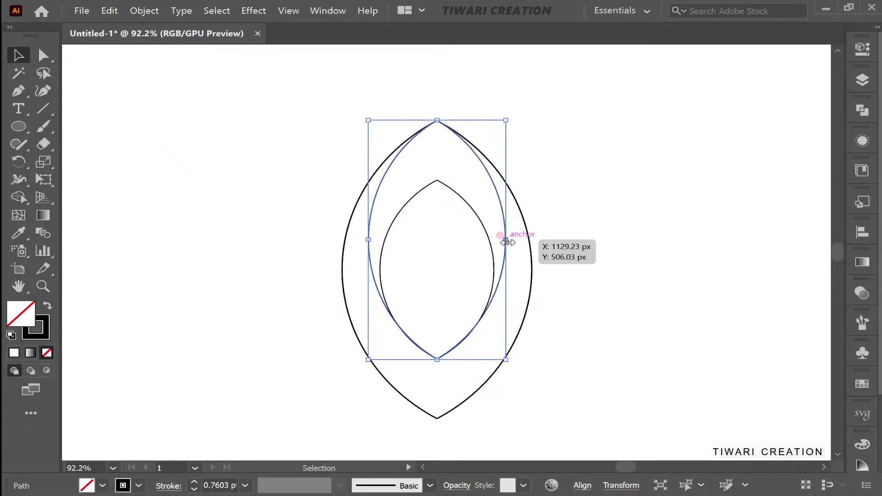
click(590, 224)
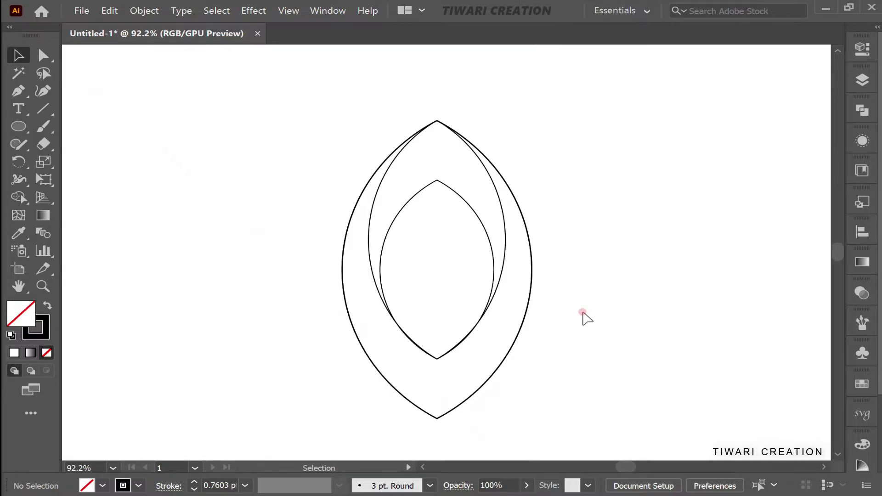
Select all three nested leaf outlines together and pick the Rotate tool
click(530, 271)
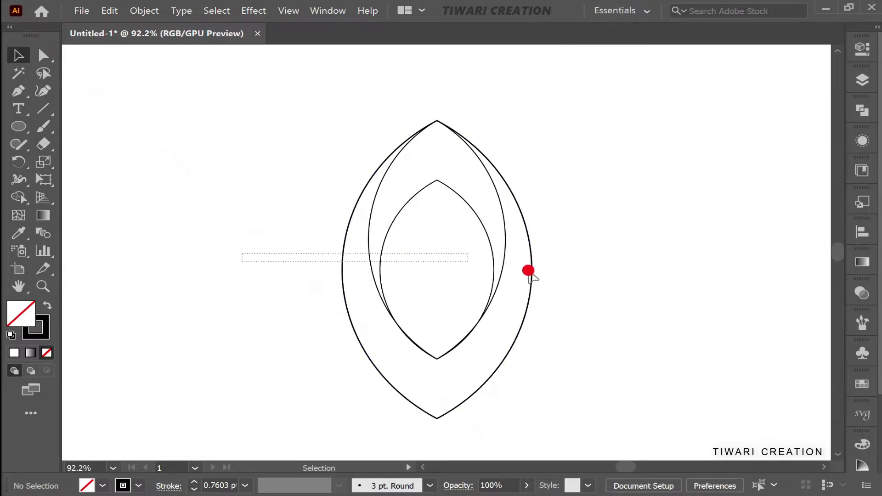
click(628, 293)
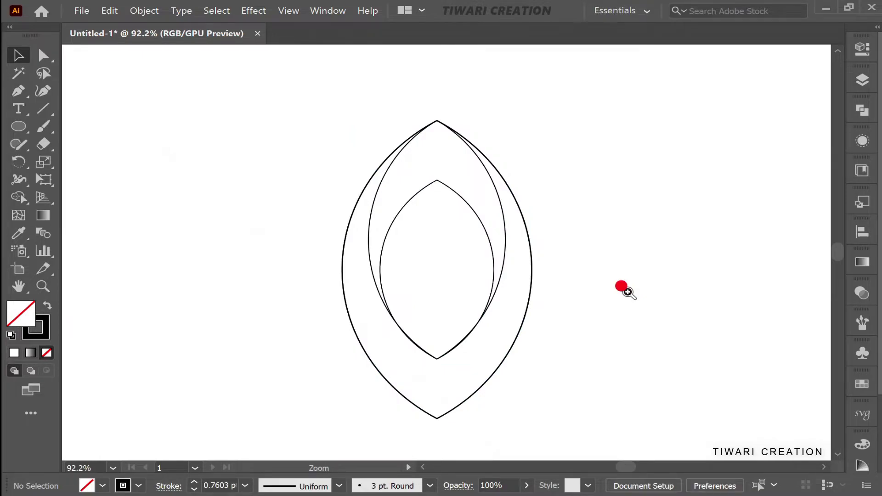
drag(627, 292, 358, 288)
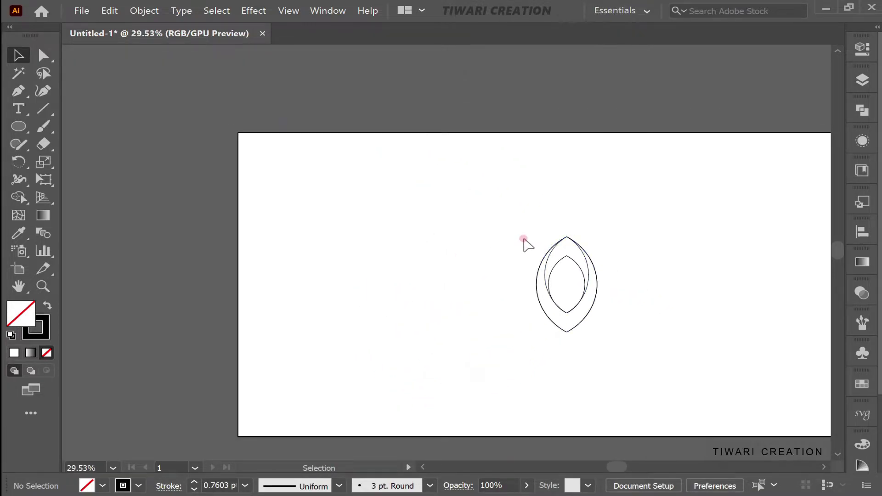
drag(524, 238, 674, 340)
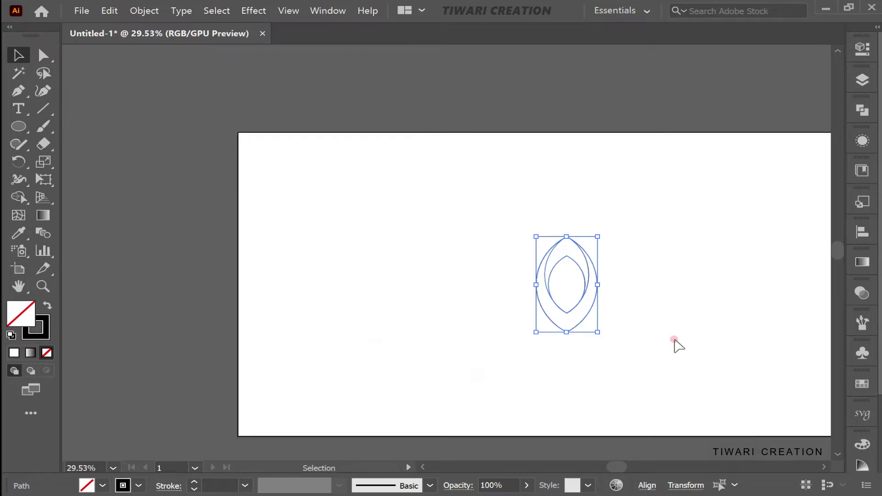
key(a)
key(v)
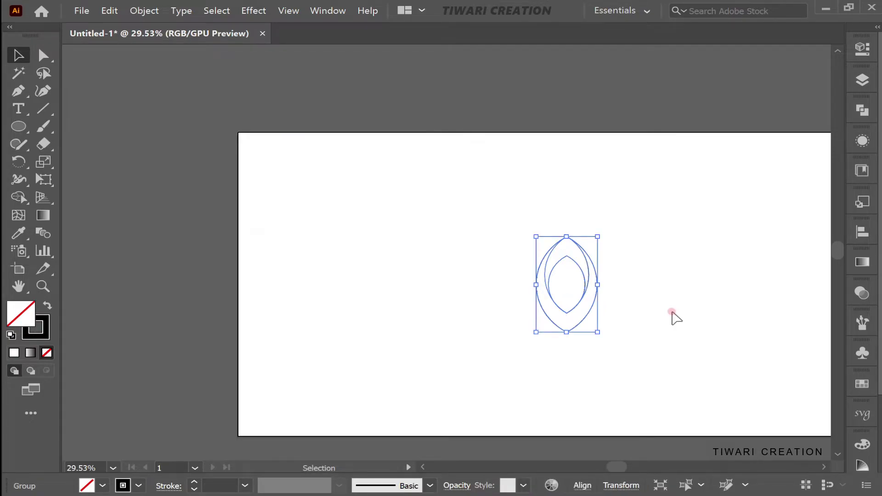
click(671, 289)
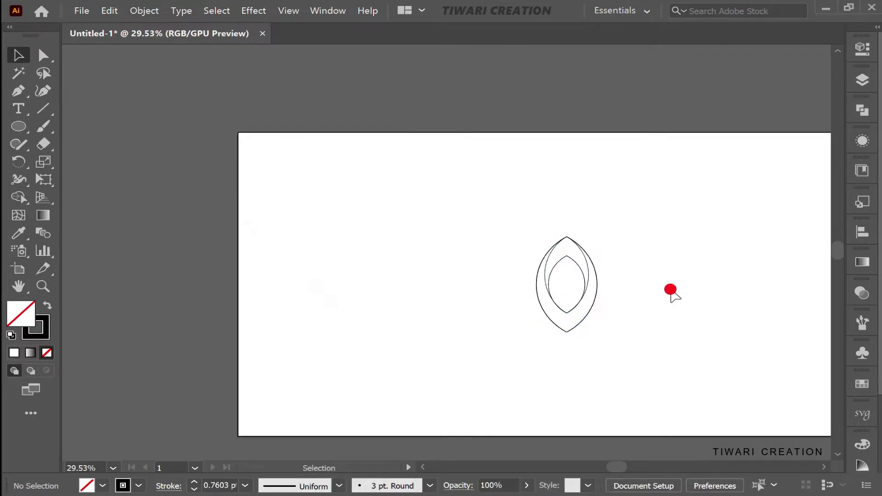
drag(494, 255, 655, 336)
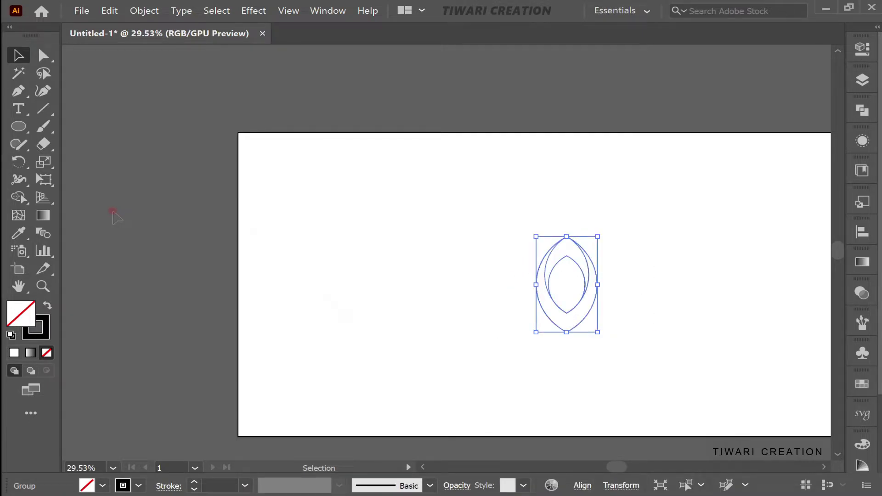
click(13, 163)
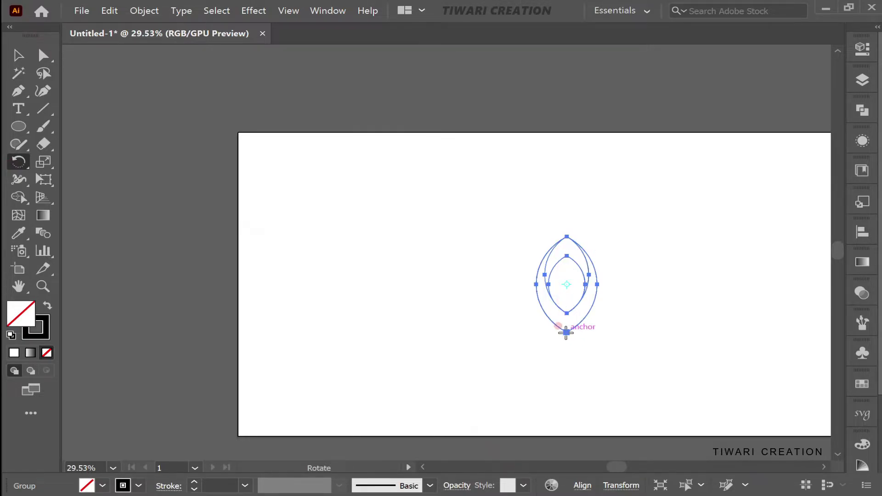
Rotate a copy of the leaf group 30° around its bottom anchor
alt+click(566, 331)
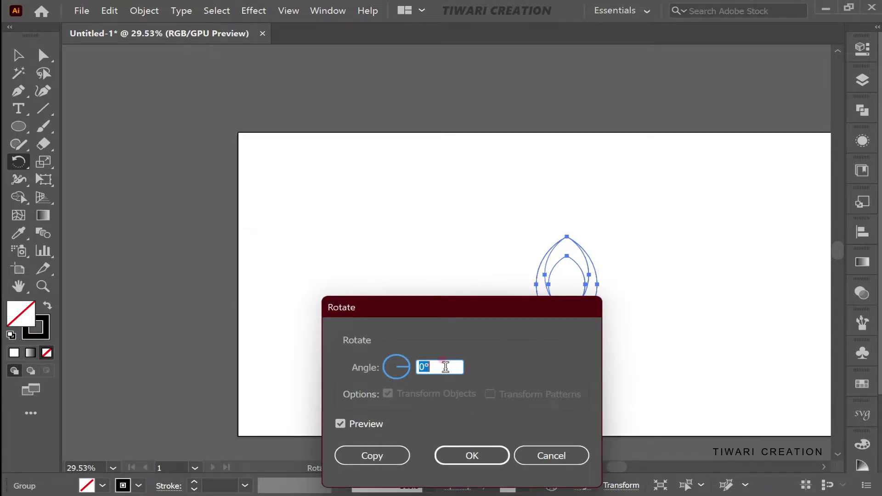
scroll(453, 368, up, 15)
scroll(446, 368, up, 20)
scroll(445, 367, down, 4)
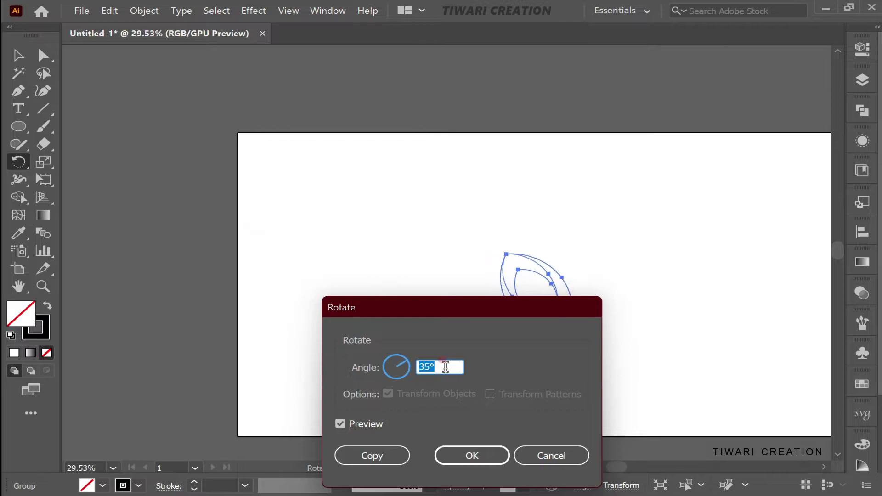
scroll(446, 367, down, 3)
scroll(446, 368, down, 2)
scroll(446, 368, down, 1)
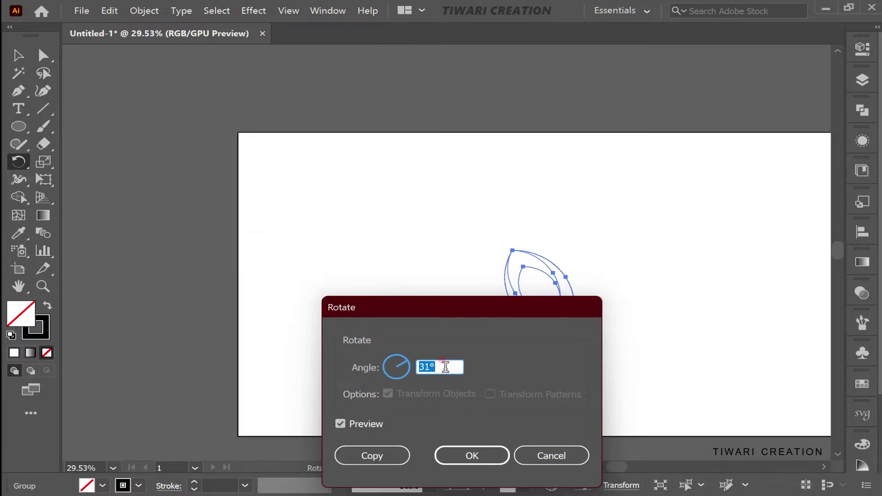
scroll(446, 367, down, 1)
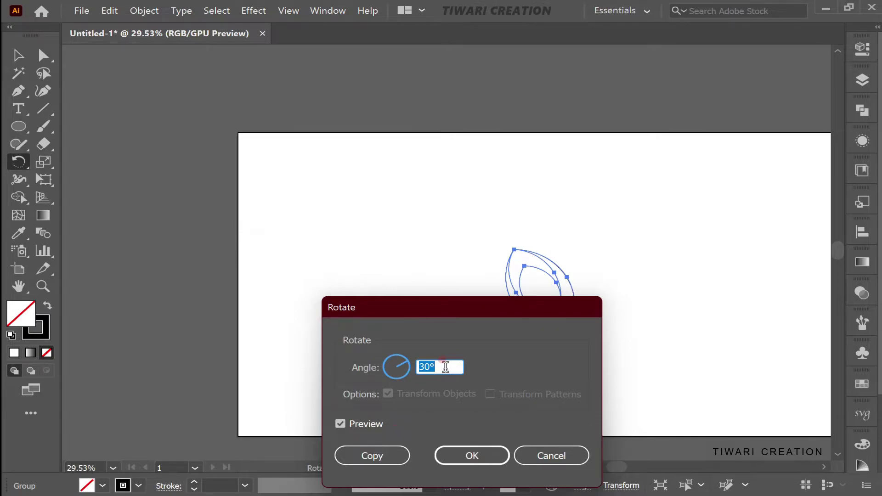
click(382, 453)
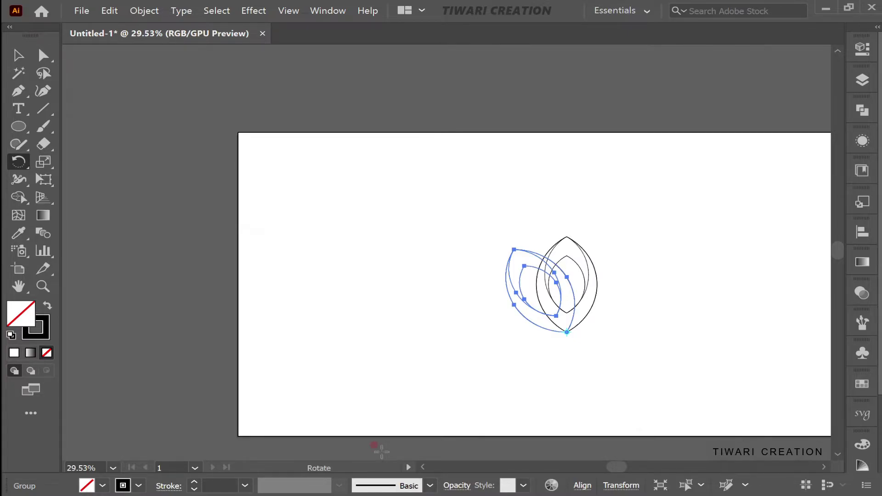
Reselect the upright centre leaf and return to the Rotate tool
key(v)
click(433, 318)
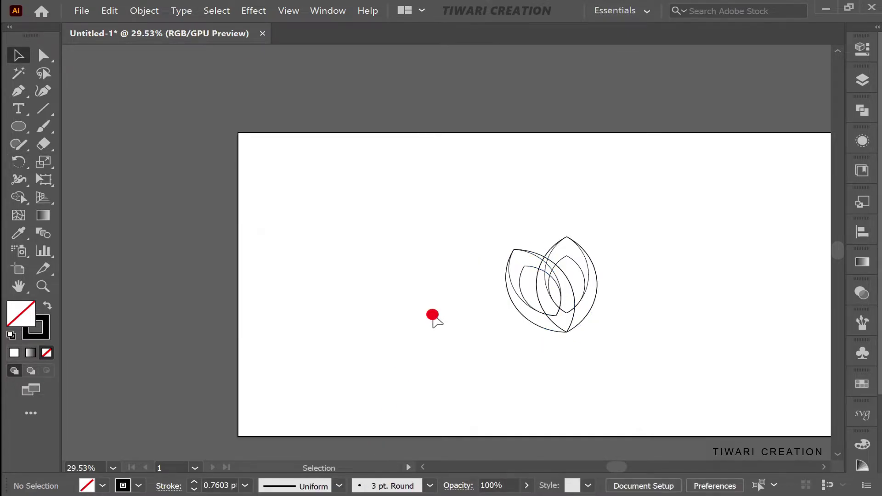
drag(582, 208, 619, 275)
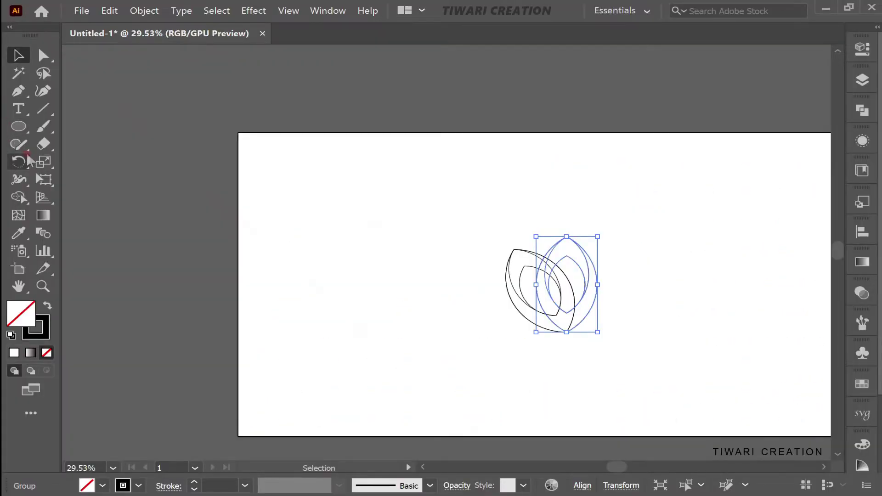
click(19, 161)
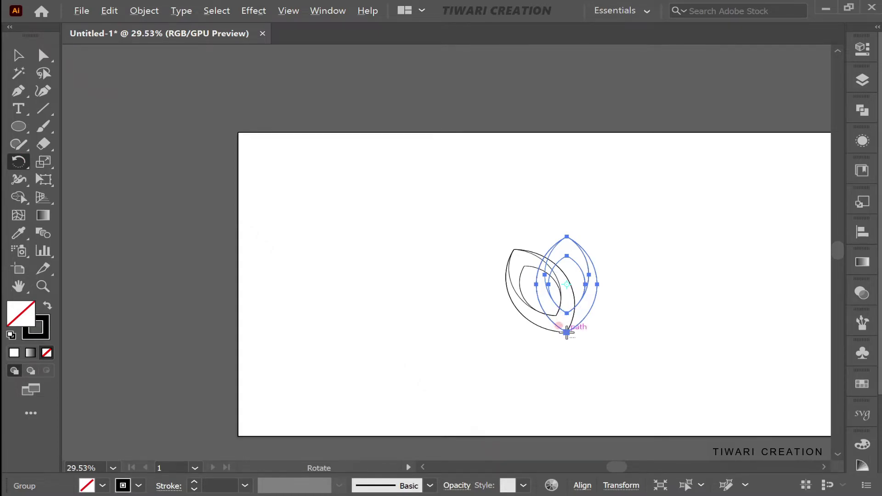
Rotate another copy of the leaf group -30° around the same bottom anchor
alt+click(566, 331)
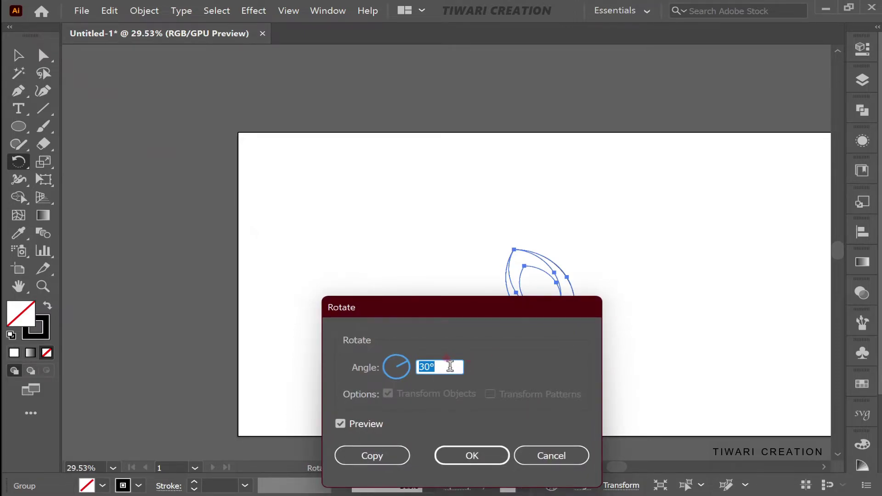
scroll(450, 366, down, 16)
scroll(450, 366, down, 16)
scroll(450, 366, down, 16)
scroll(450, 366, down, 15)
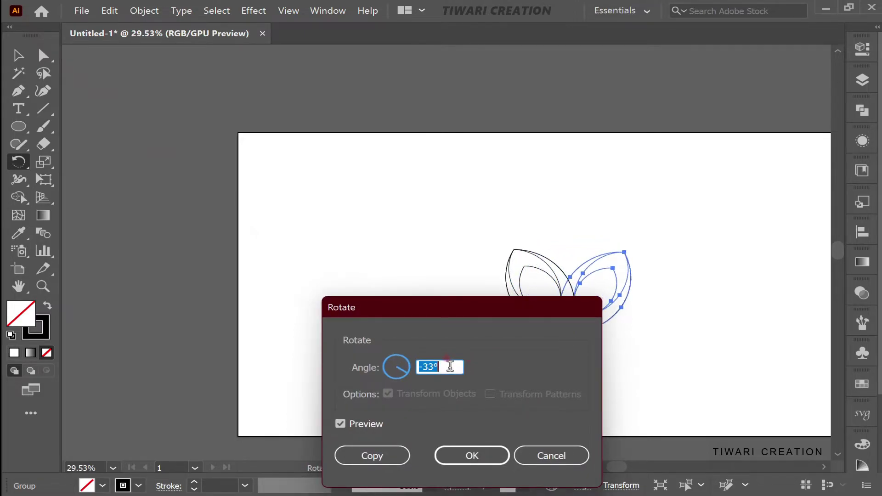
scroll(450, 366, up, 1)
scroll(450, 367, up, 2)
scroll(449, 366, up, 1)
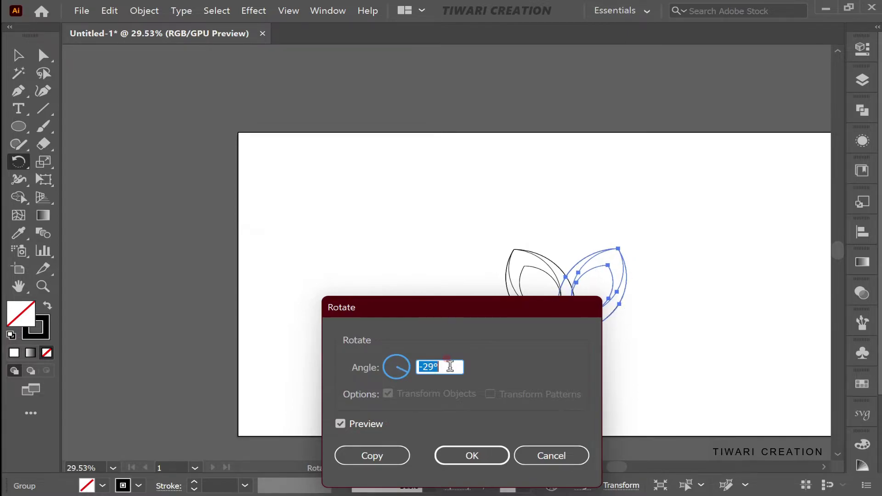
scroll(450, 366, down, 1)
scroll(450, 367, up, 1)
scroll(450, 366, down, 1)
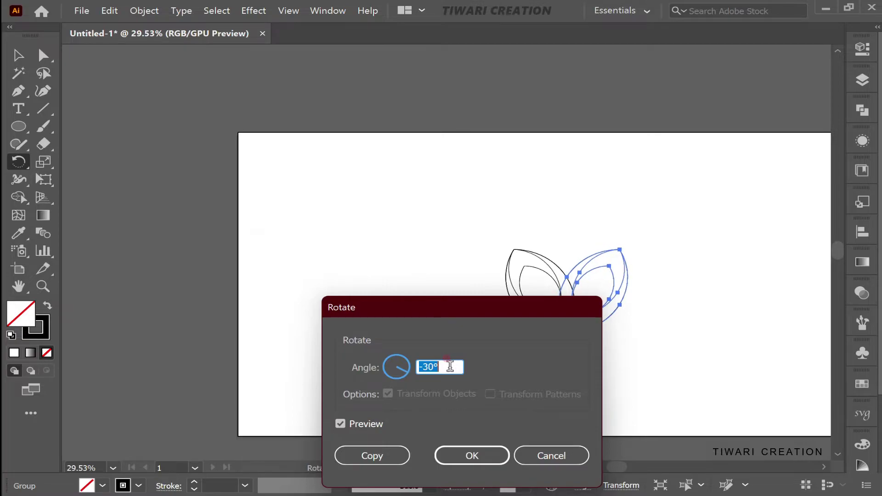
click(398, 455)
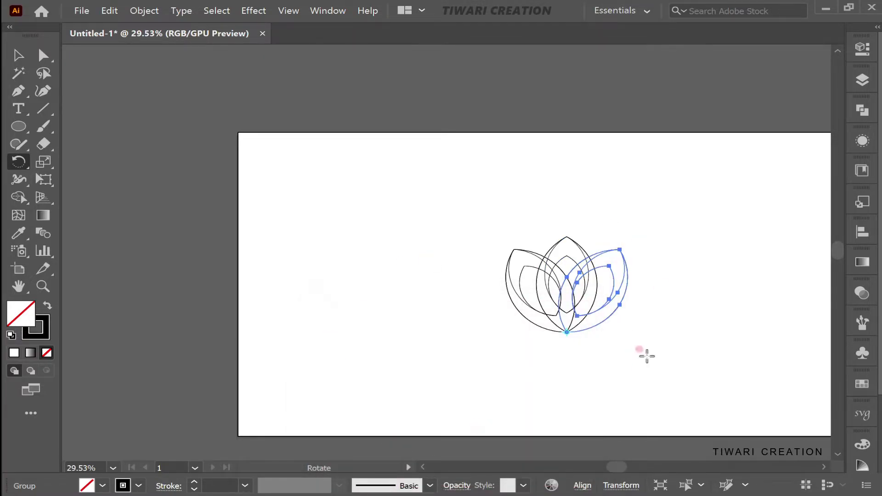
Scale all three lotus petals up from the centre, then reselect the whole enlarged lotus
key(v)
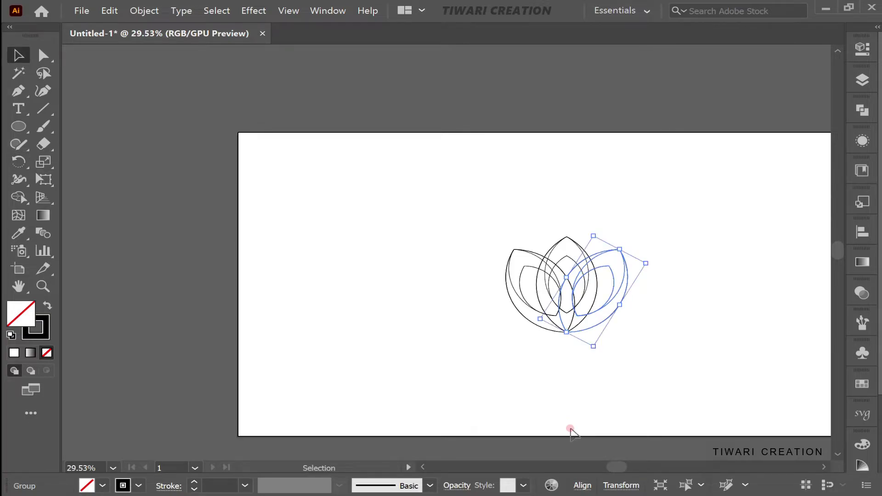
click(669, 329)
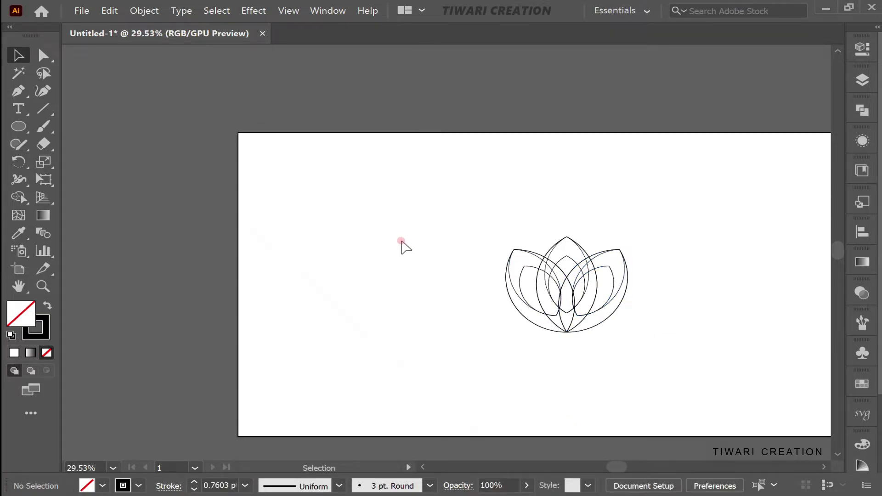
drag(404, 240, 782, 396)
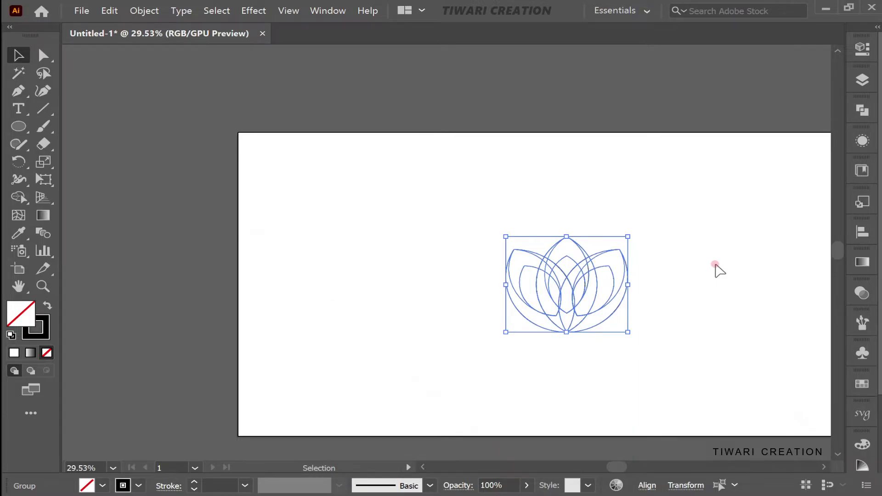
scroll(715, 266, right, 3)
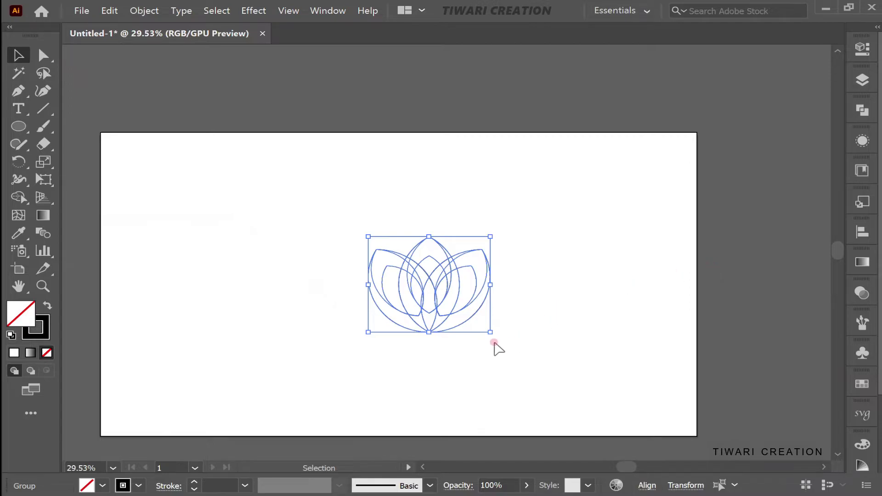
drag(491, 334, 639, 414)
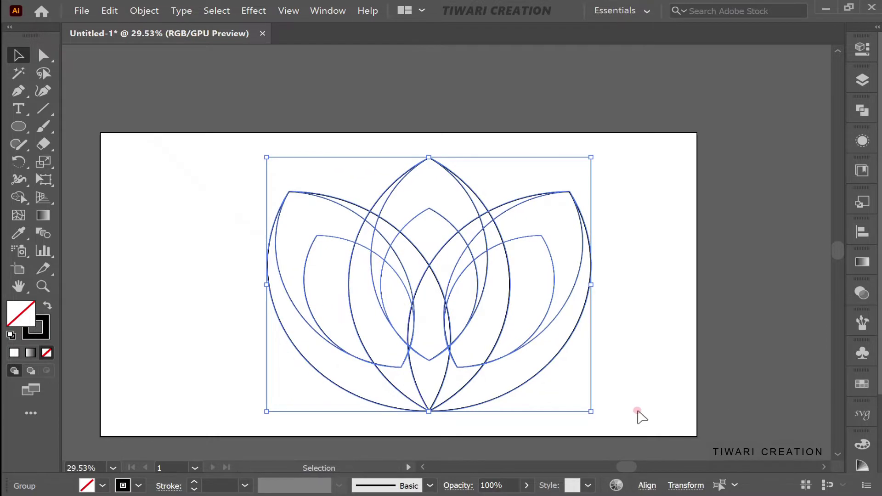
click(649, 298)
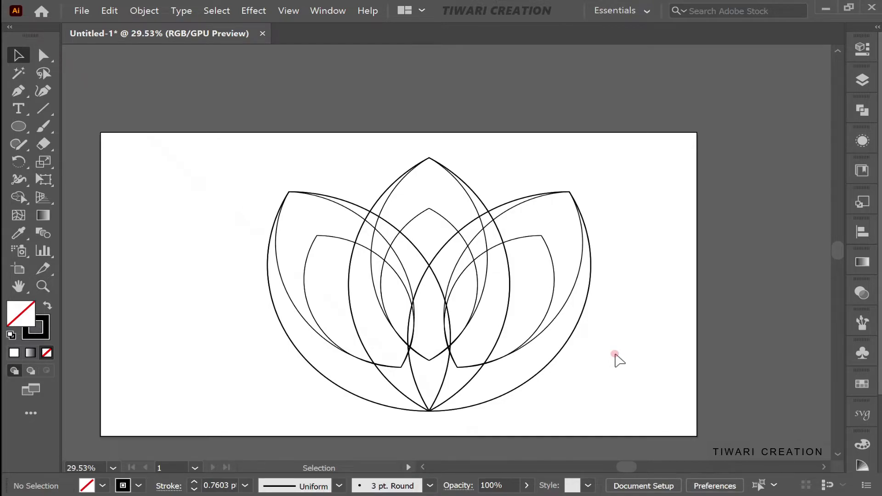
mouse_move(219, 174)
mouse_down()
mouse_move(660, 370)
mouse_move(665, 414)
mouse_up()
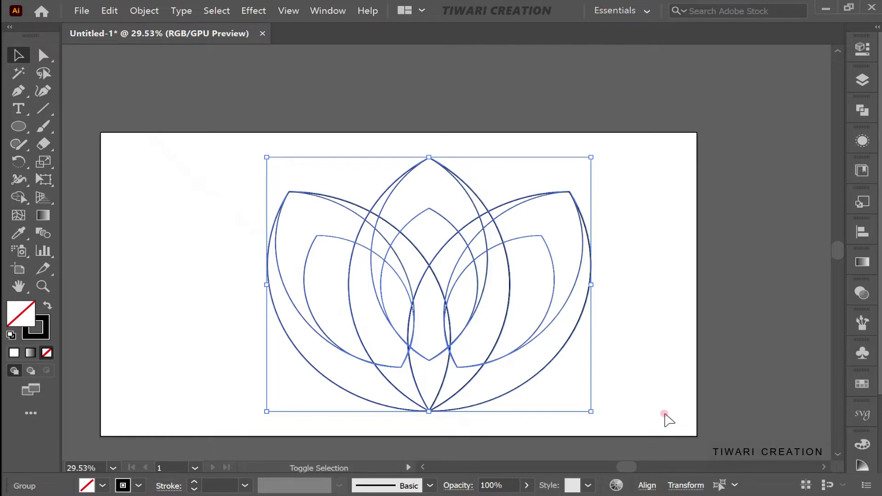
With black fill in Shape Builder, fill both lower crescents and merge the left petal's outer band
key(shift+m)
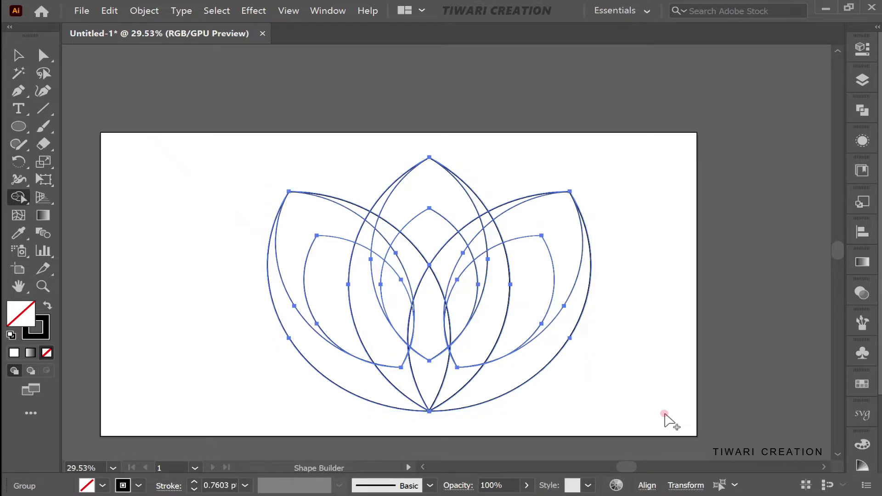
key(shift+x)
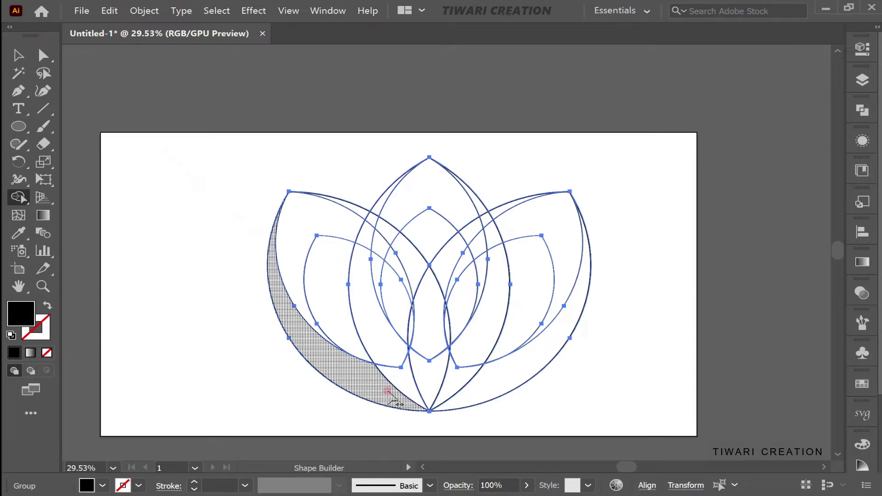
click(365, 384)
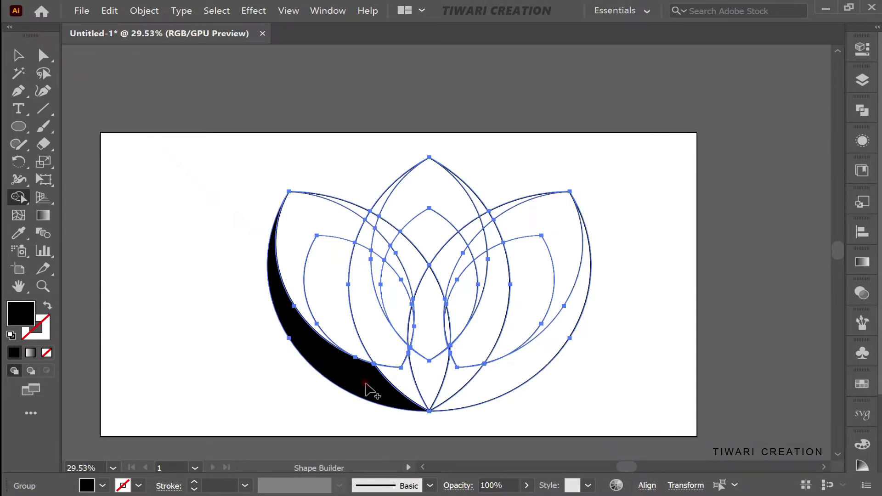
click(506, 385)
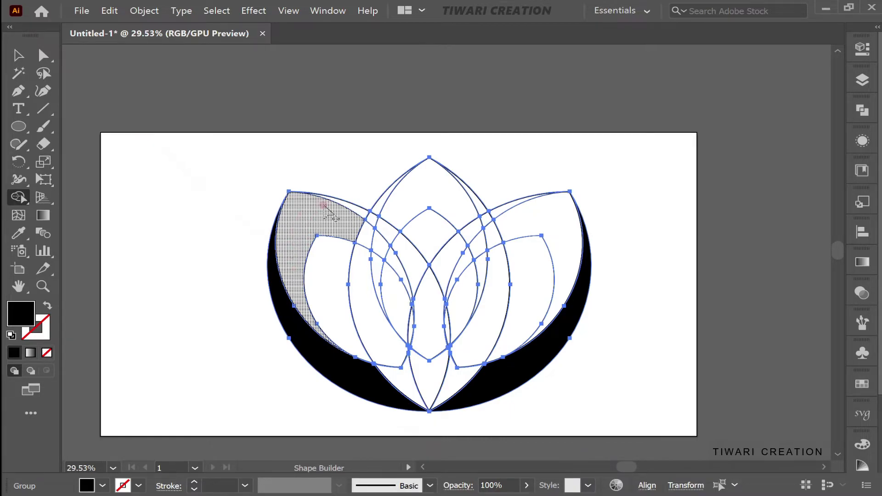
drag(352, 218, 394, 263)
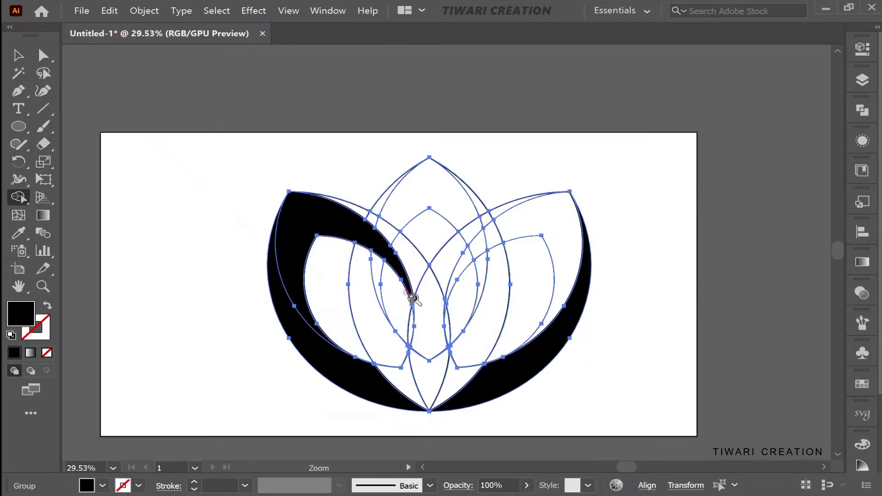
Extend the black shape into the sliver below and fill the inner-left petal band
alt+scroll(413, 298, up, 5)
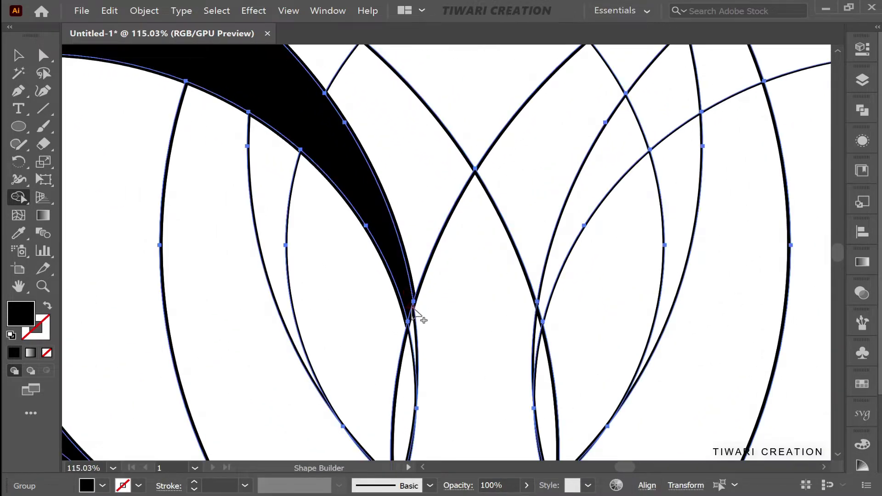
drag(412, 307, 416, 324)
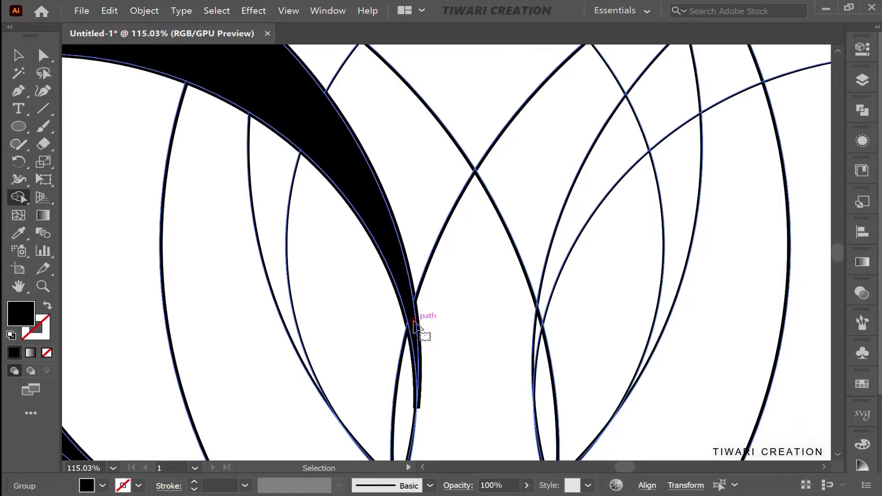
alt+scroll(244, 305, down, 3)
alt+scroll(205, 303, down, 1)
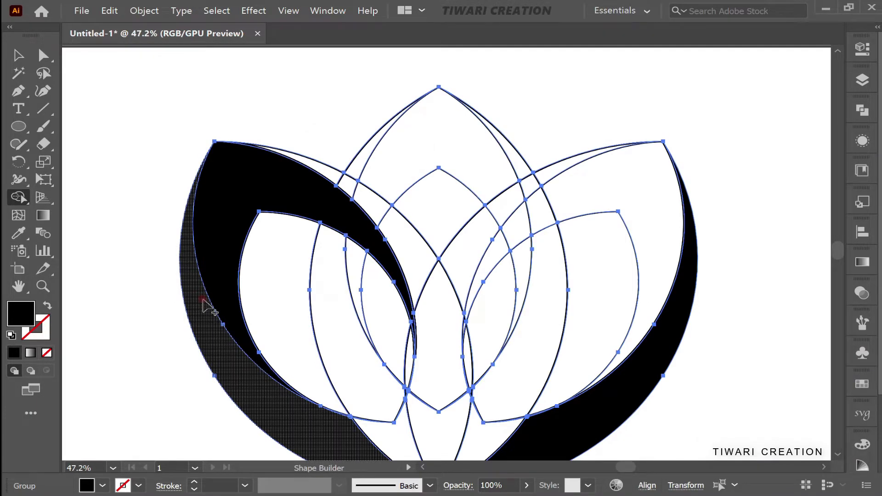
click(250, 207)
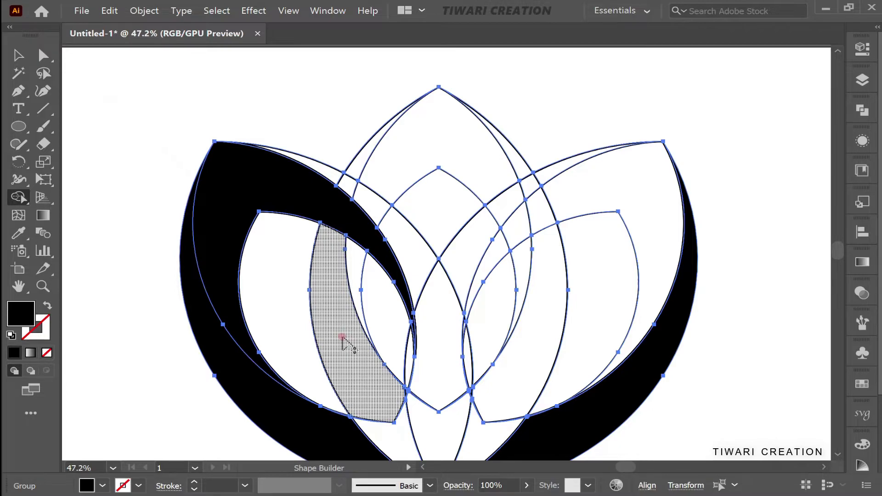
Merge the right inner petal band black and fill the small top-left intersection piece
scroll(342, 340, down, 2)
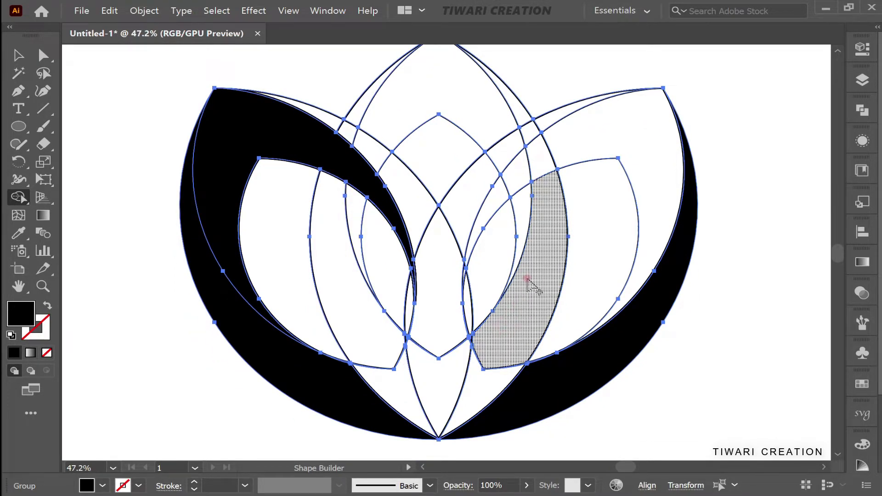
drag(526, 290, 349, 315)
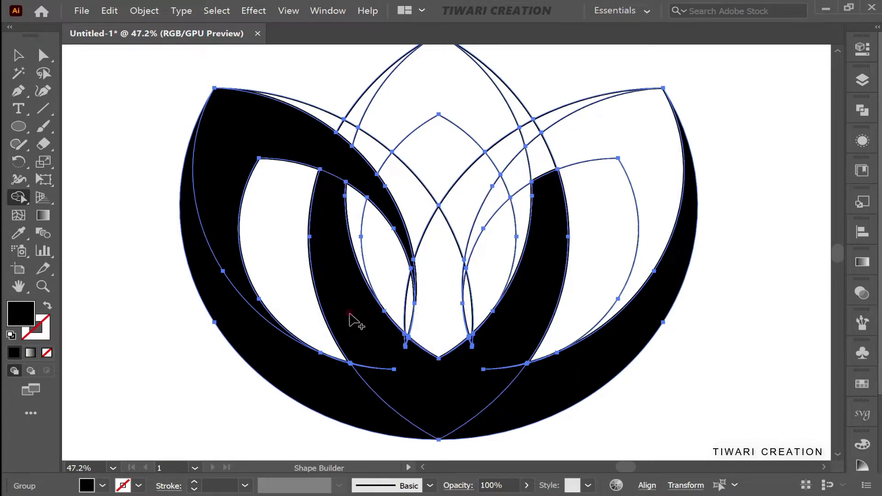
click(354, 133)
scroll(350, 130, up, 3)
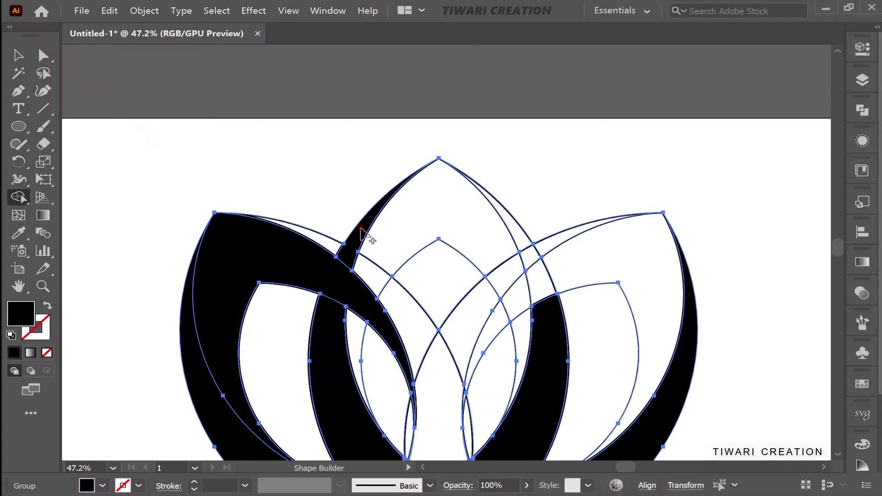
Merge the top petal's right sliver into black, undoing and redoing it once
drag(500, 212, 540, 295)
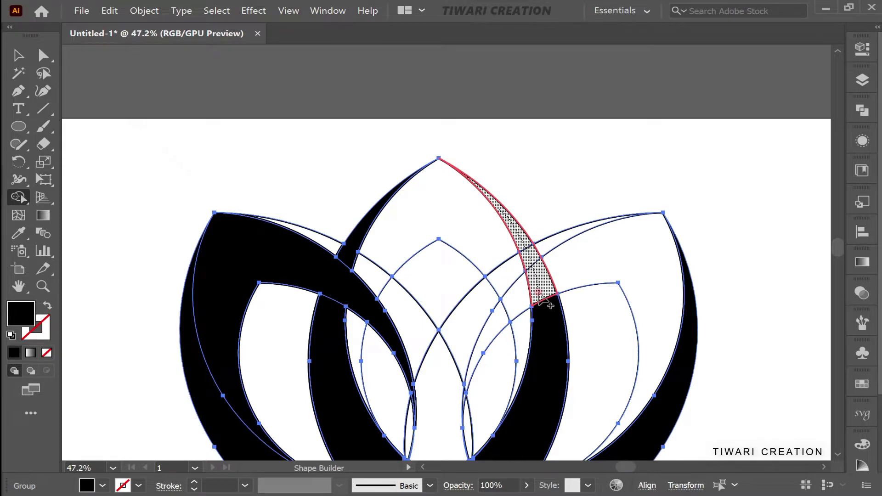
drag(540, 295, 539, 295)
key(ctrl+z)
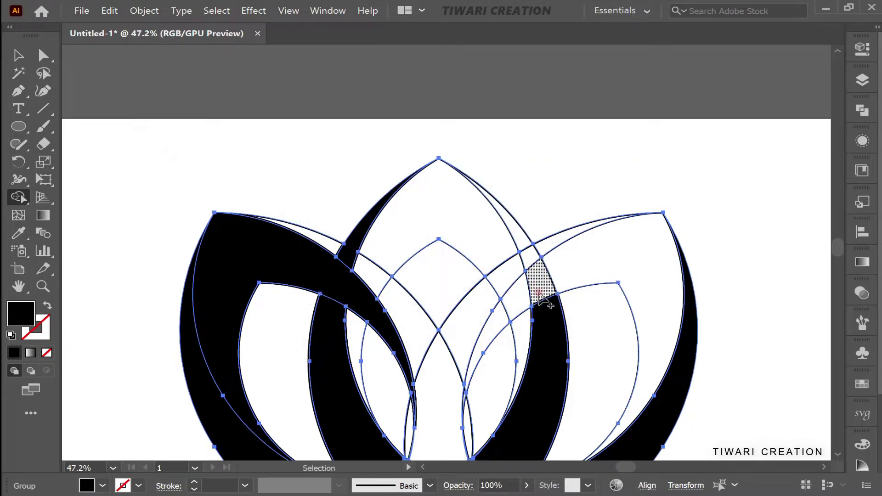
drag(533, 250, 505, 222)
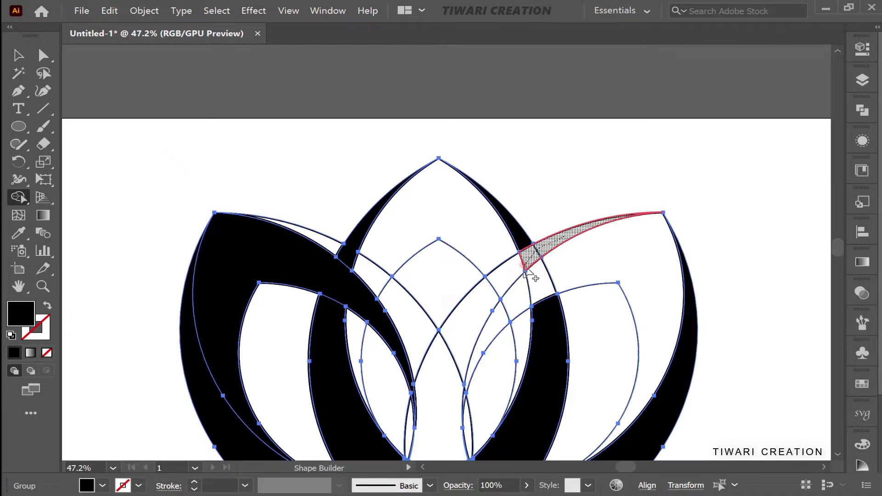
Merge the right petal band and top-right tip into solid black, filling the gap between petals
drag(526, 271, 484, 328)
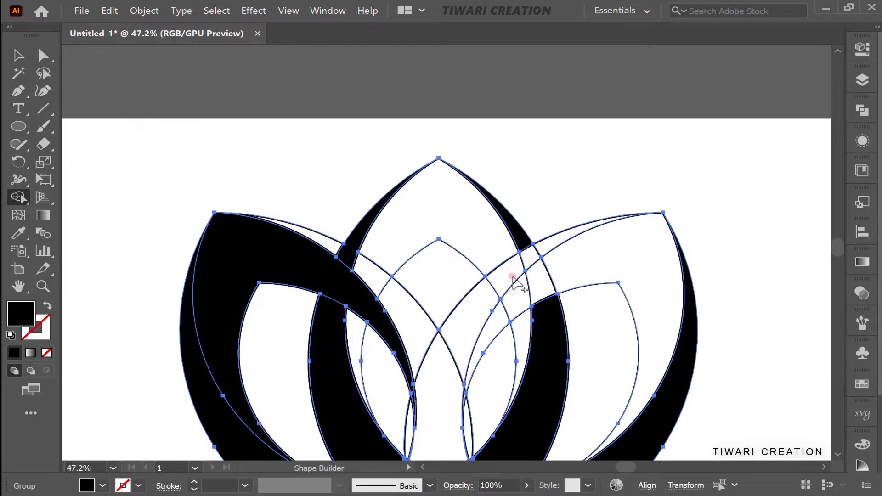
drag(547, 248, 481, 305)
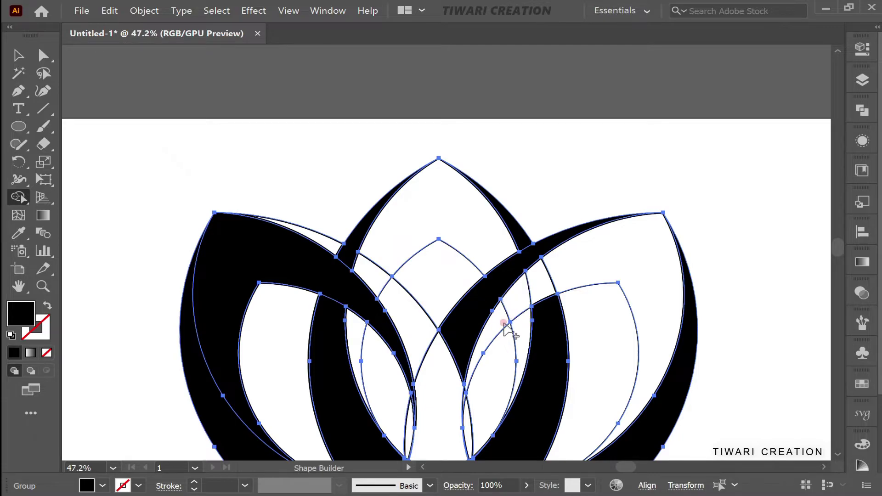
drag(485, 337, 630, 250)
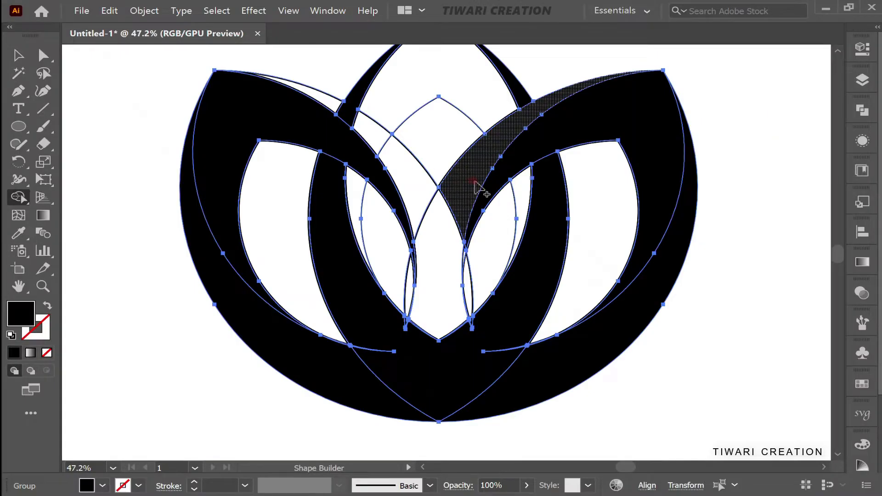
click(476, 186)
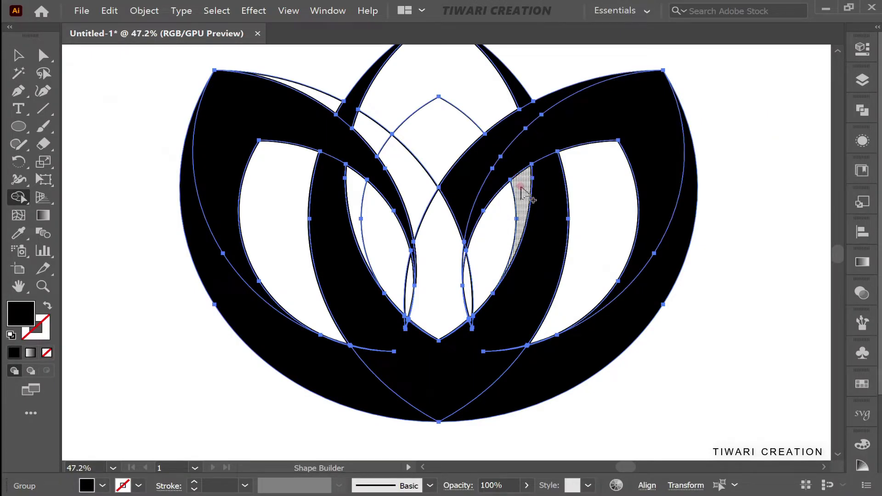
Fill the left, right and top-left inner slivers black and merge the top petal and central overlaps with Shape Builder
click(521, 188)
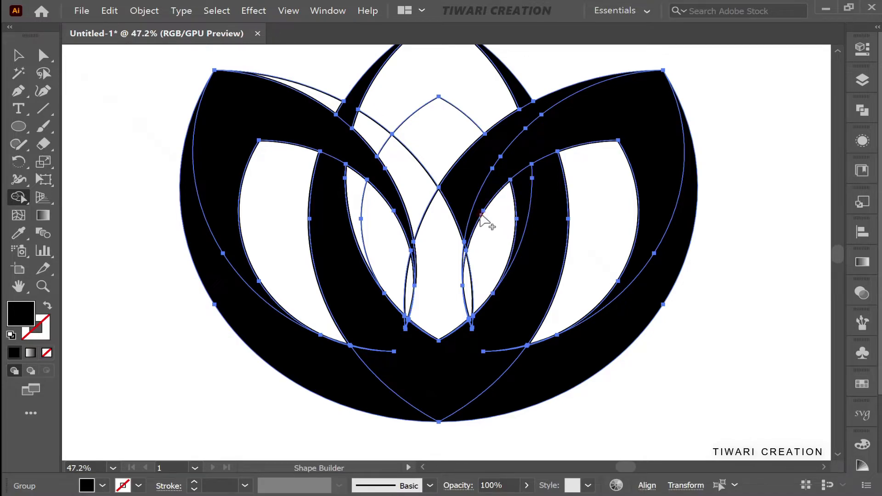
click(355, 209)
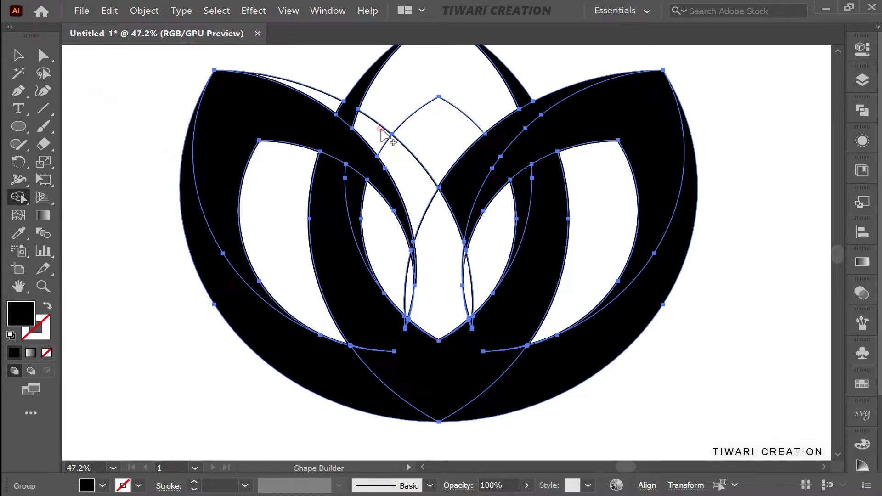
drag(381, 133, 453, 81)
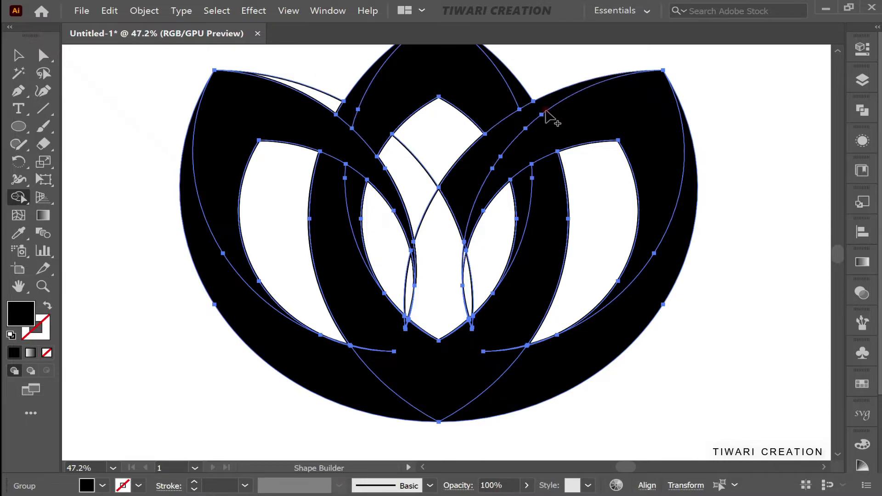
alt+click(396, 161)
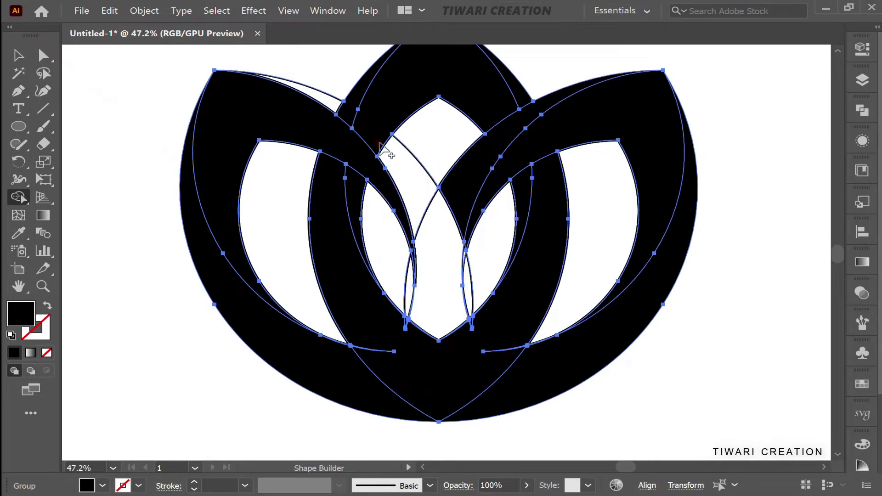
click(326, 100)
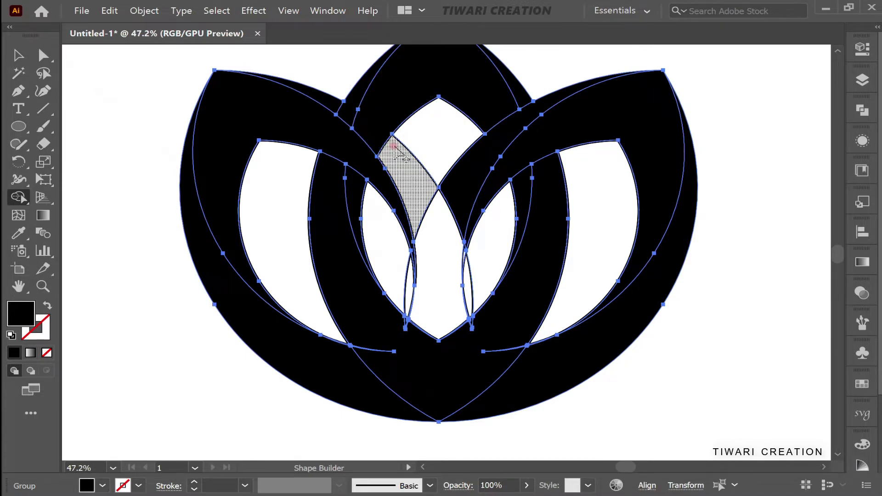
drag(394, 146, 438, 271)
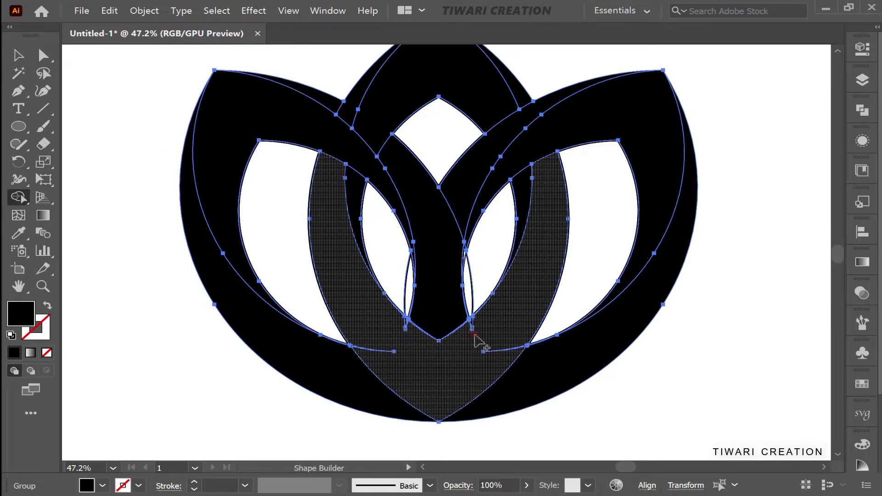
Zoom in, merge the lower-middle V band black, and Alt-delete the stray curves on either side
scroll(475, 340, up, 3)
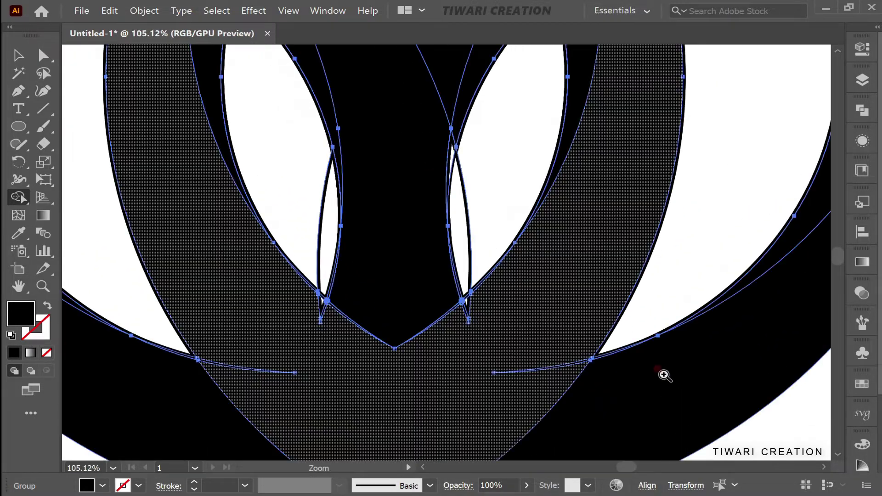
drag(505, 301, 462, 324)
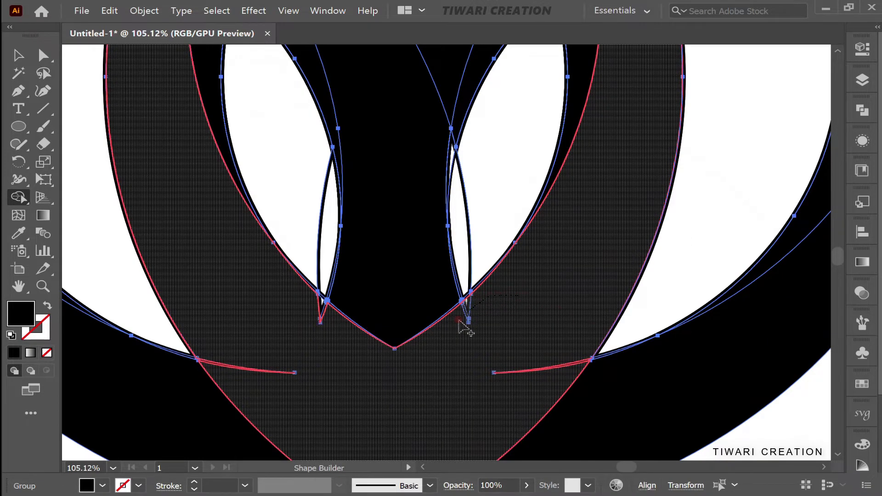
drag(312, 301, 331, 321)
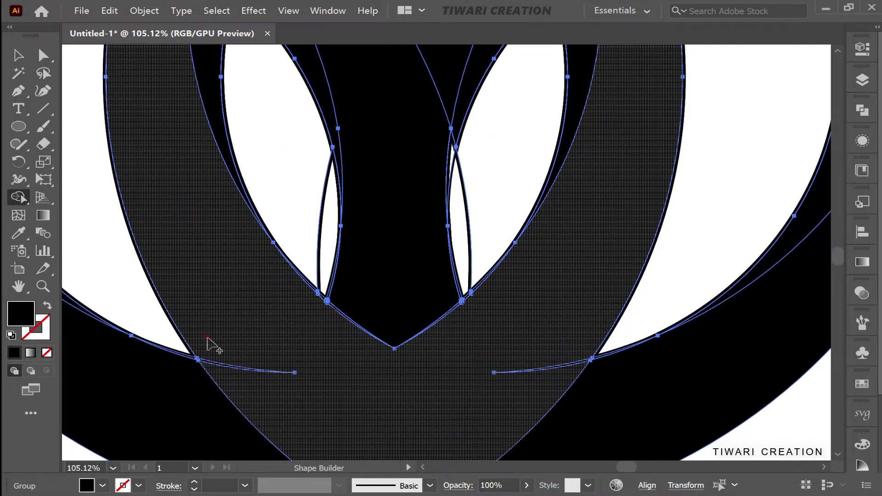
alt+click(226, 366)
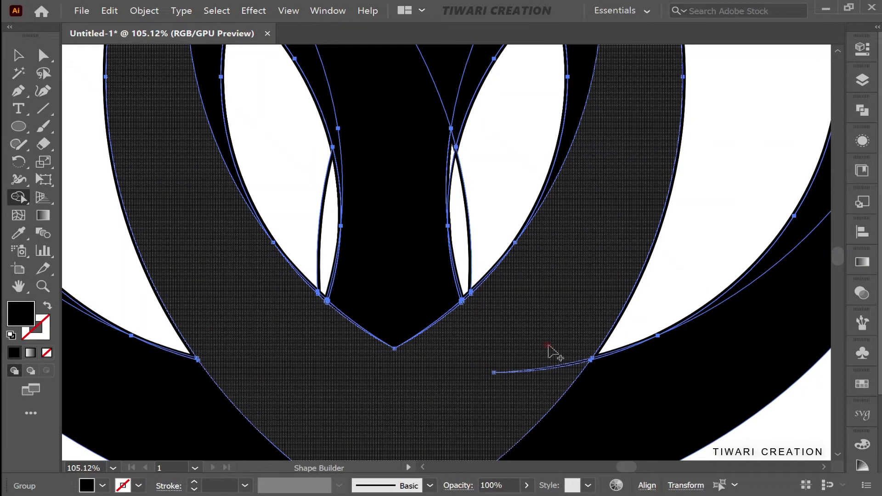
alt+click(528, 385)
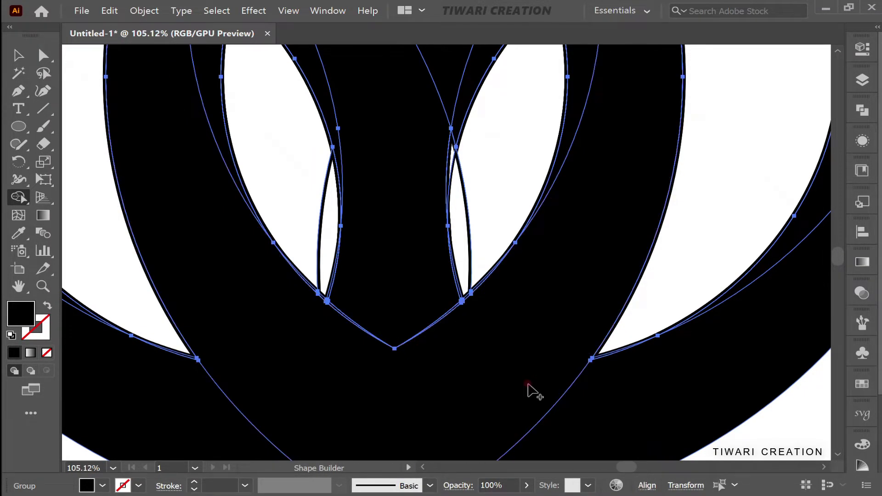
Pan around the zoomed lotus to inspect the finished black interlaced mark
scroll(527, 385, up, 3)
scroll(528, 385, up, 3)
scroll(528, 385, up, 3)
scroll(528, 385, up, 3)
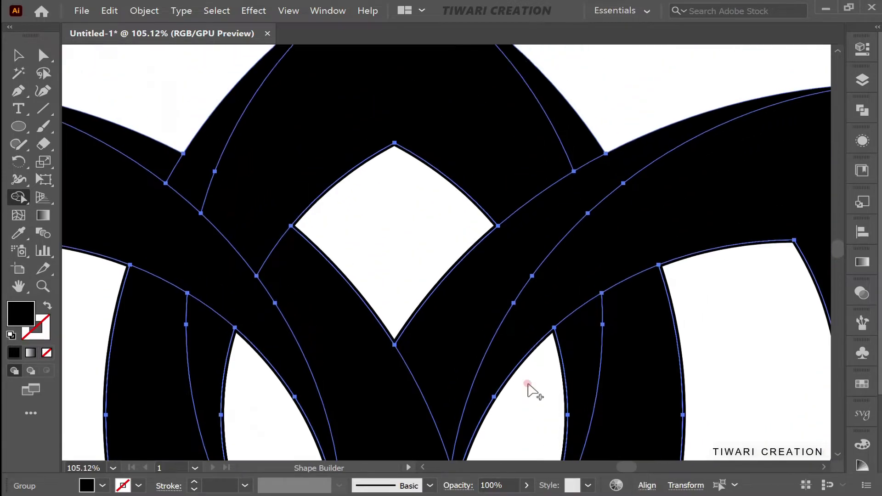
scroll(528, 385, up, 3)
scroll(528, 385, up, 1)
scroll(528, 385, down, 3)
scroll(528, 385, down, 1)
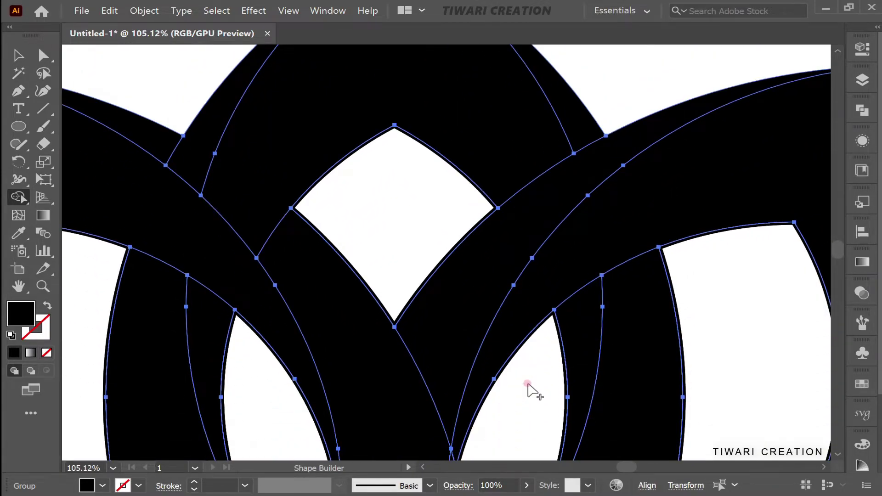
scroll(528, 385, down, 2)
scroll(528, 385, down, 3)
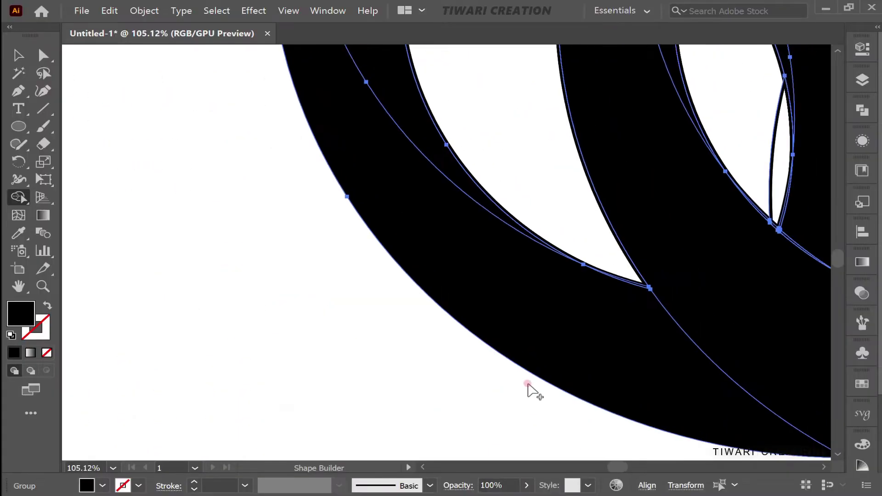
scroll(528, 385, right, 10)
scroll(528, 385, right, 3)
scroll(528, 385, right, 5)
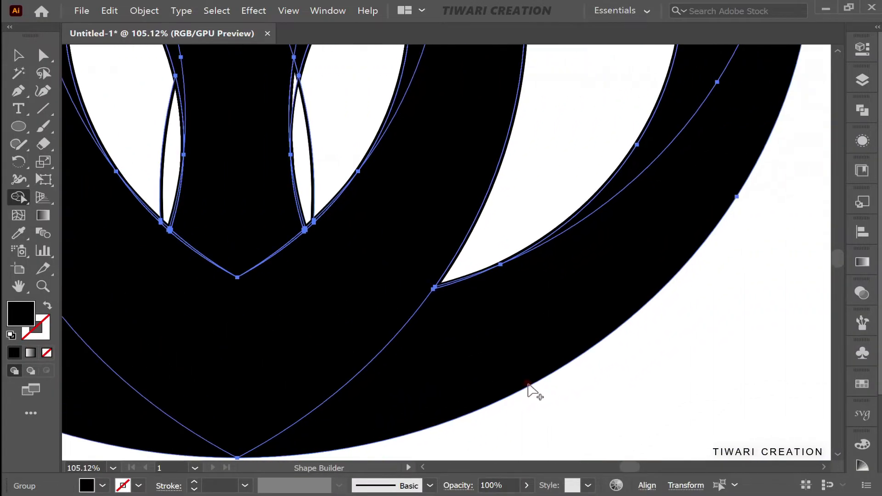
scroll(528, 385, right, 2)
scroll(528, 385, up, 5)
scroll(528, 385, up, 5)
scroll(528, 385, up, 3)
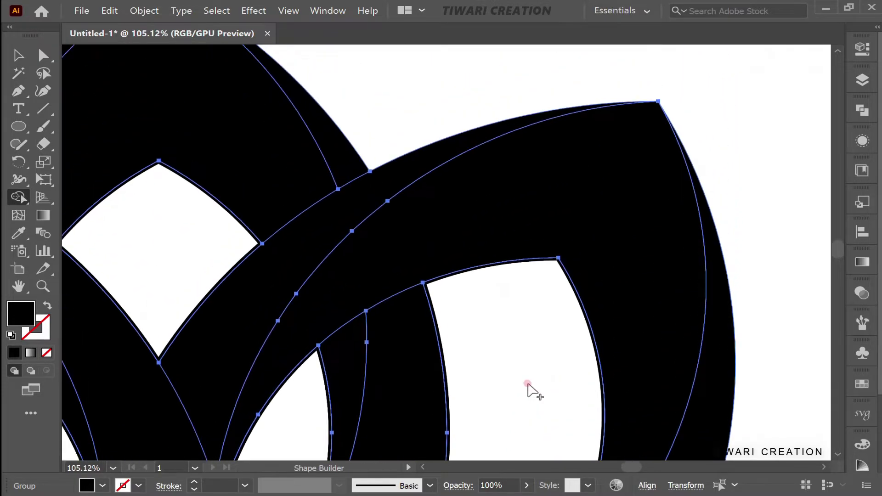
scroll(528, 385, up, 3)
scroll(528, 385, up, 3)
scroll(311, 322, down, 4)
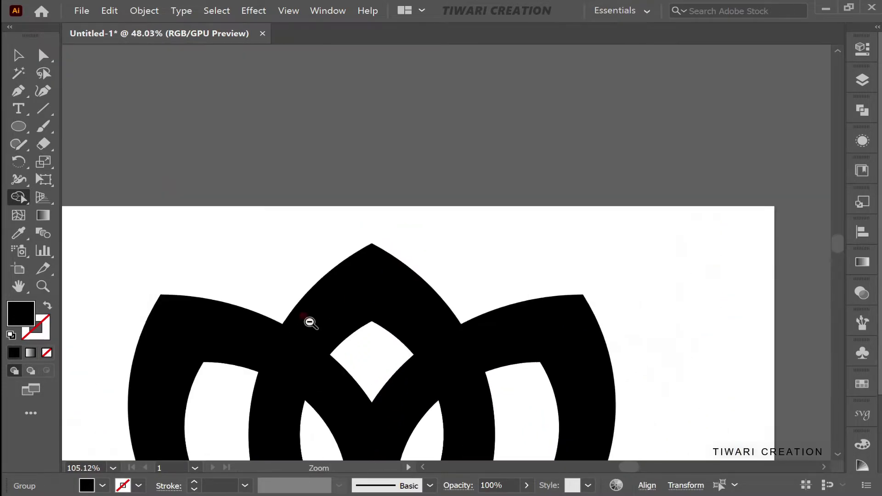
scroll(310, 322, down, 2)
scroll(272, 322, down, 3)
scroll(272, 321, down, 1)
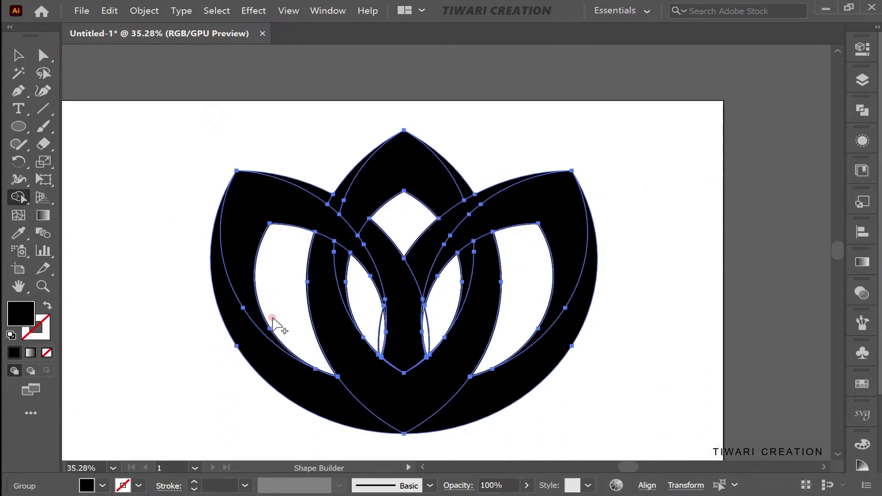
key(ctrl)
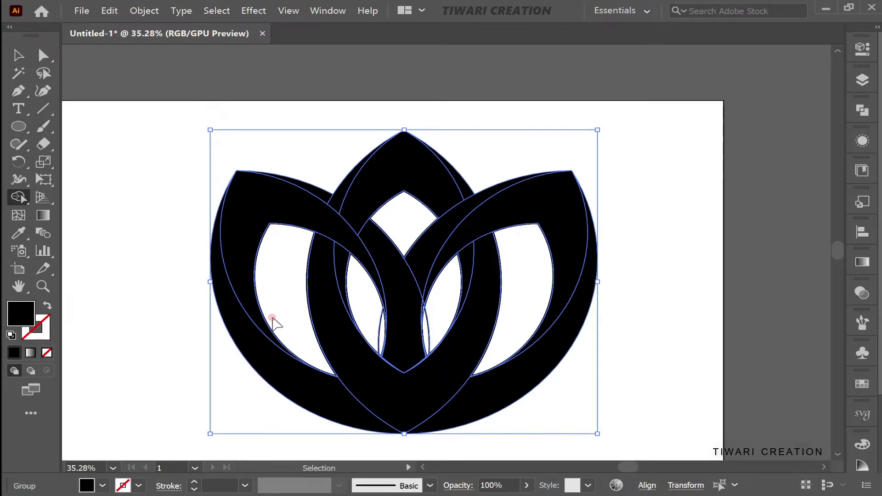
Merge the thin sliver at the right inner leaf crossing into the black petal, then select all
key(ctrl+space)
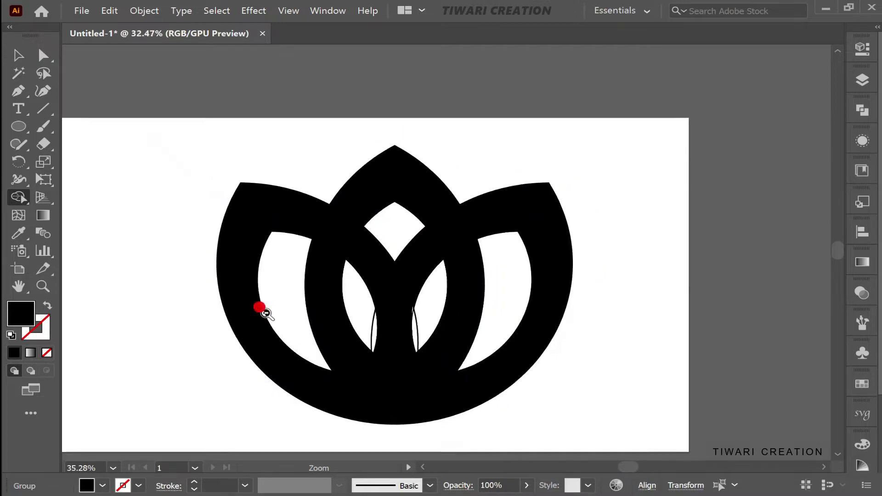
mouse_move(285, 318)
mouse_down()
mouse_move(257, 311)
mouse_move(390, 323)
mouse_move(433, 378)
mouse_move(545, 321)
mouse_move(597, 329)
mouse_up()
scroll(593, 330, right, 5)
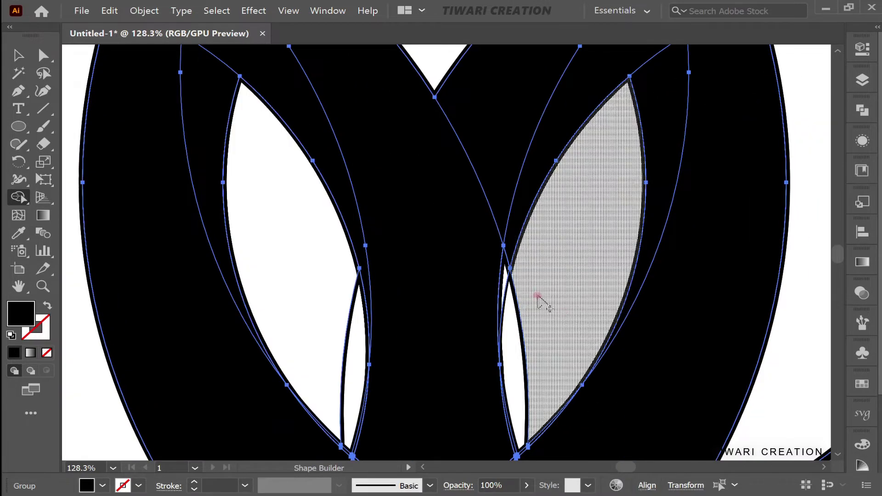
scroll(507, 276, up, 2)
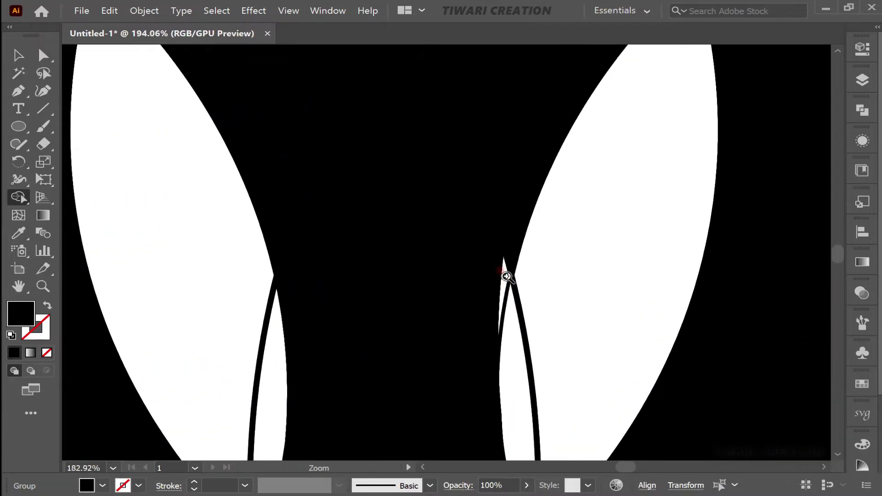
scroll(505, 275, up, 4)
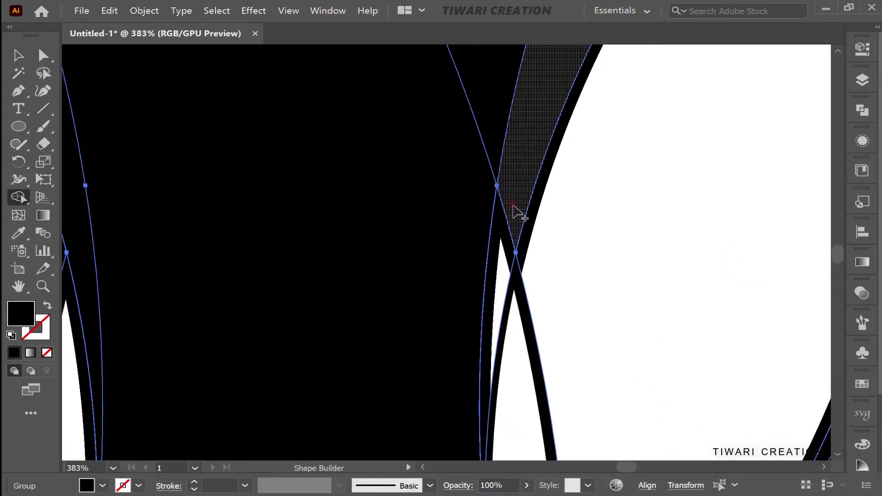
drag(512, 210, 503, 274)
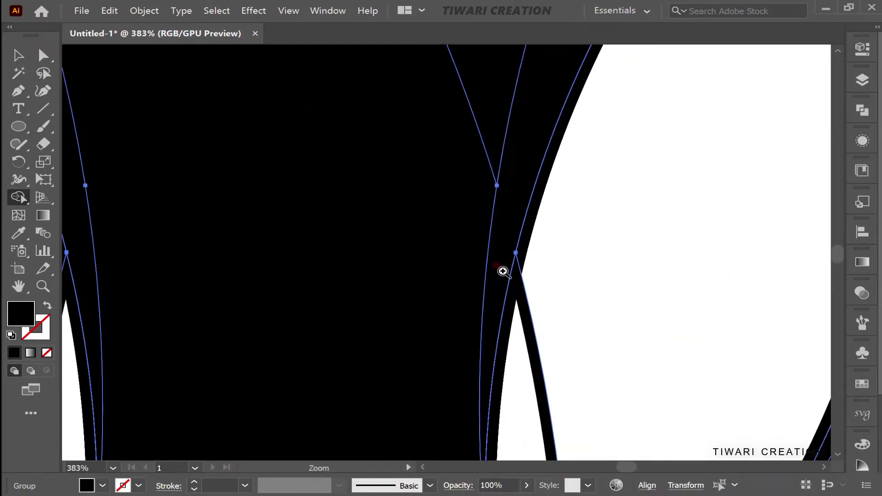
scroll(256, 299, down, 6)
scroll(211, 339, down, 1)
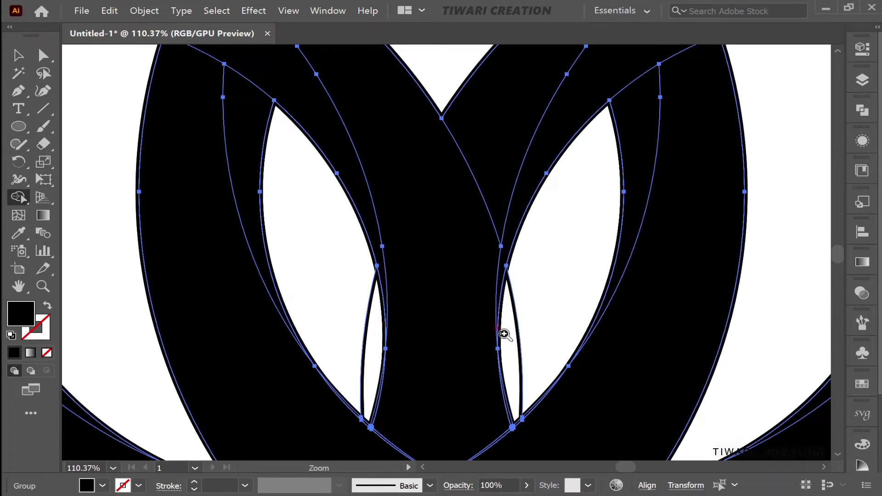
scroll(503, 331, down, 2)
scroll(366, 325, down, 2)
scroll(289, 335, down, 1)
scroll(220, 351, down, 1)
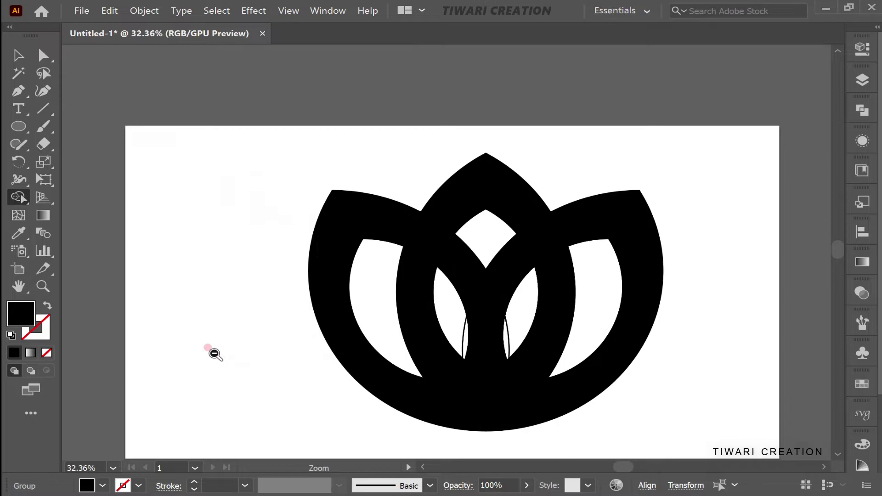
key(ctrl+a)
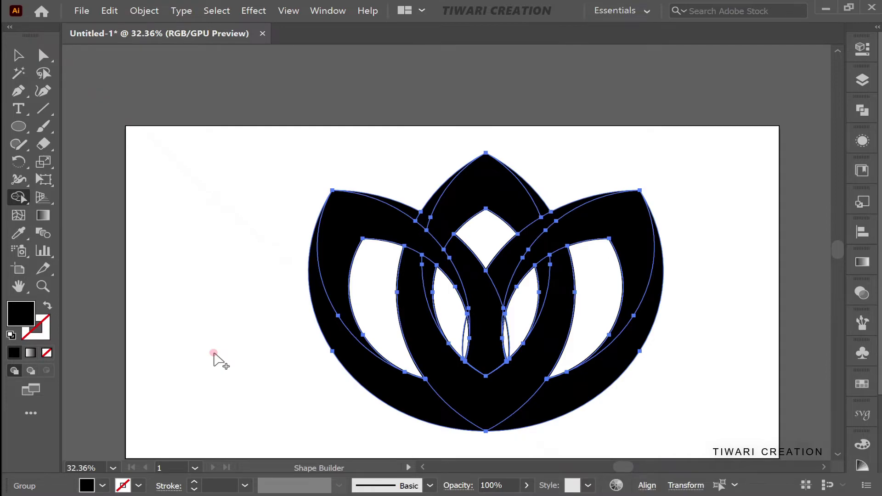
Marquee-select the whole lotus and set its stroke colour to White
key(v)
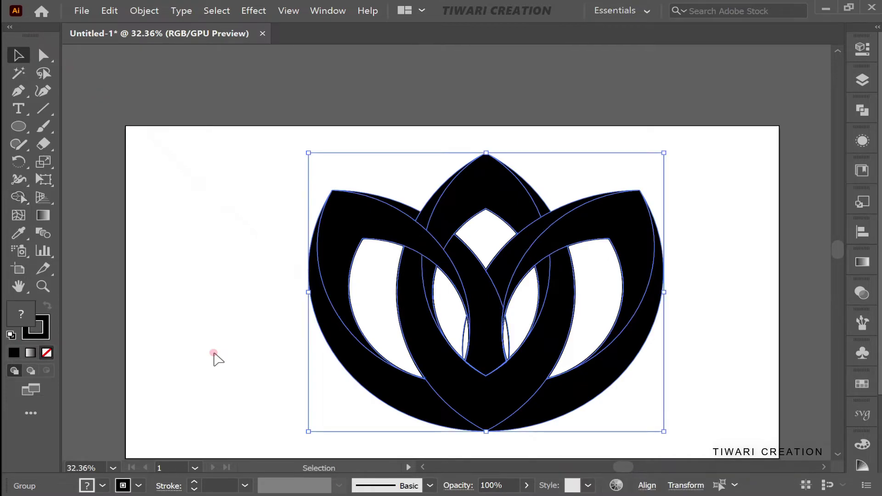
click(238, 271)
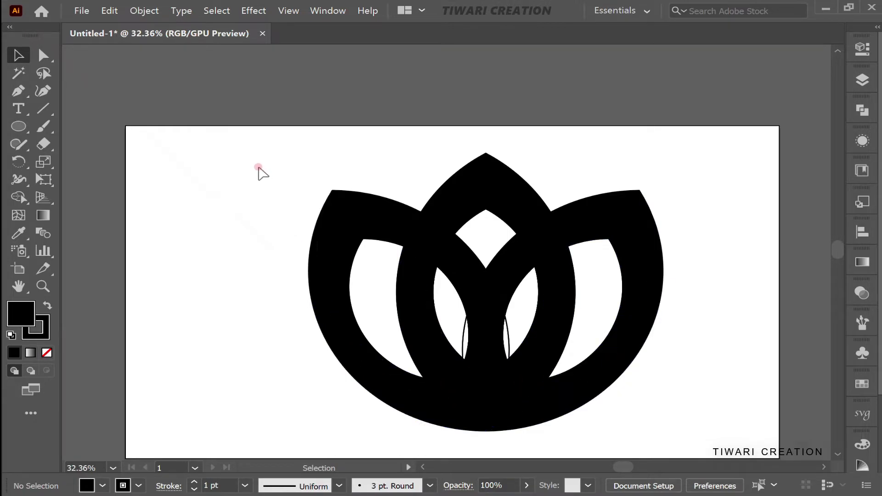
drag(257, 165, 721, 422)
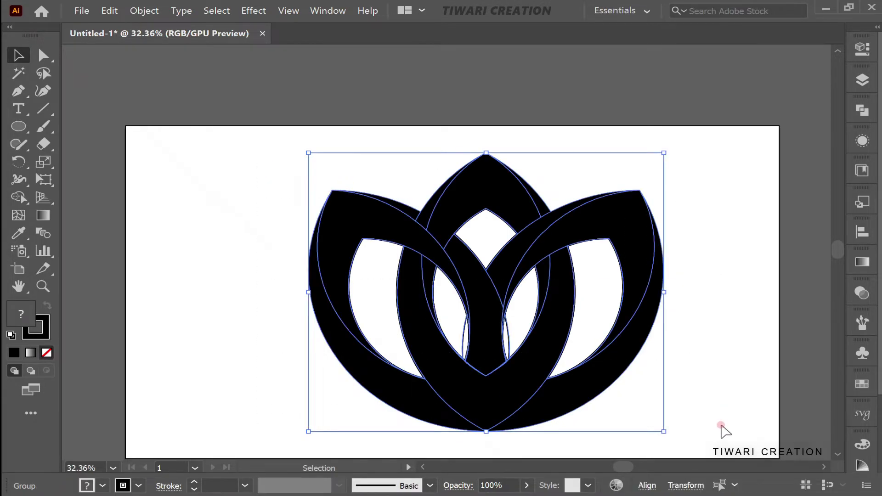
click(138, 486)
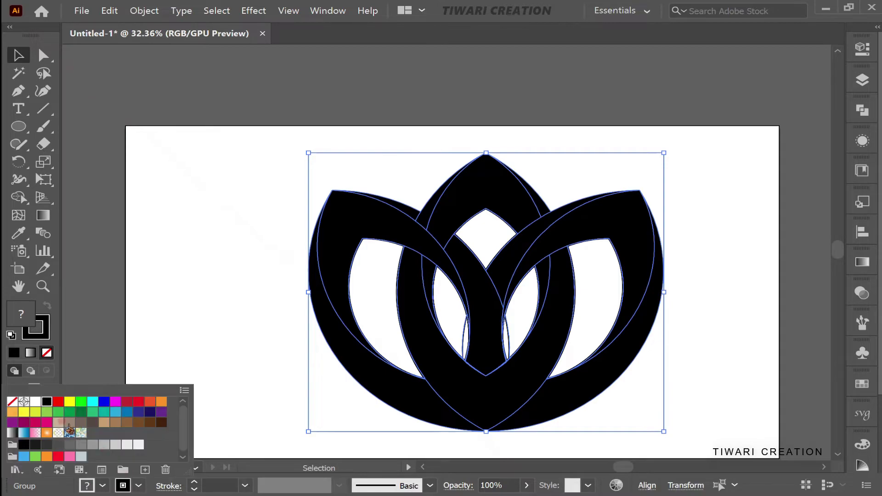
click(34, 403)
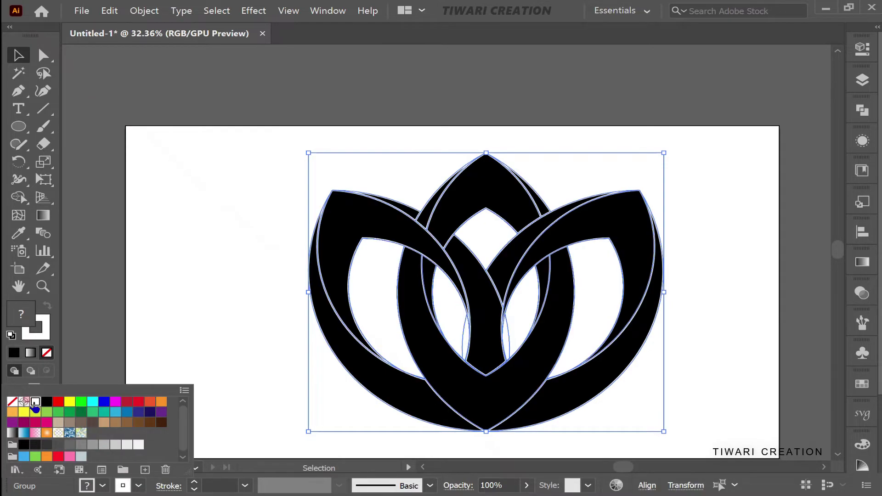
click(156, 318)
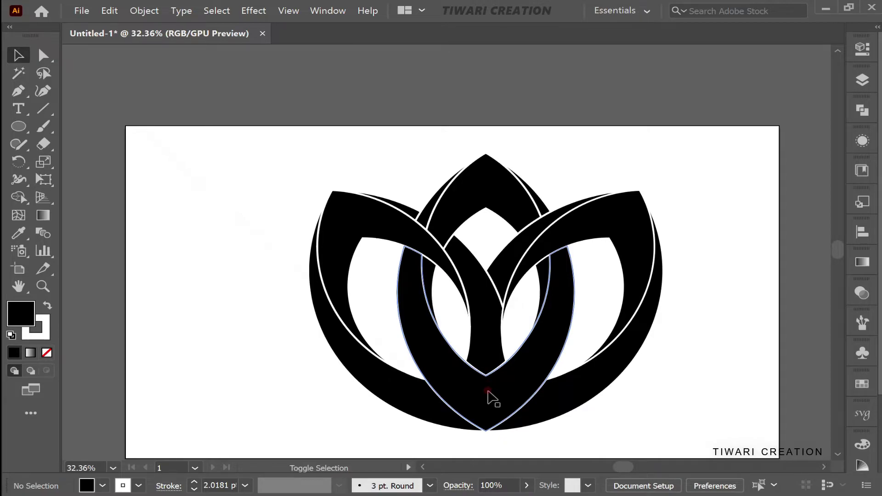
Shift-select the middle, inner, left, right and lower petal paths together
shift+click(489, 395)
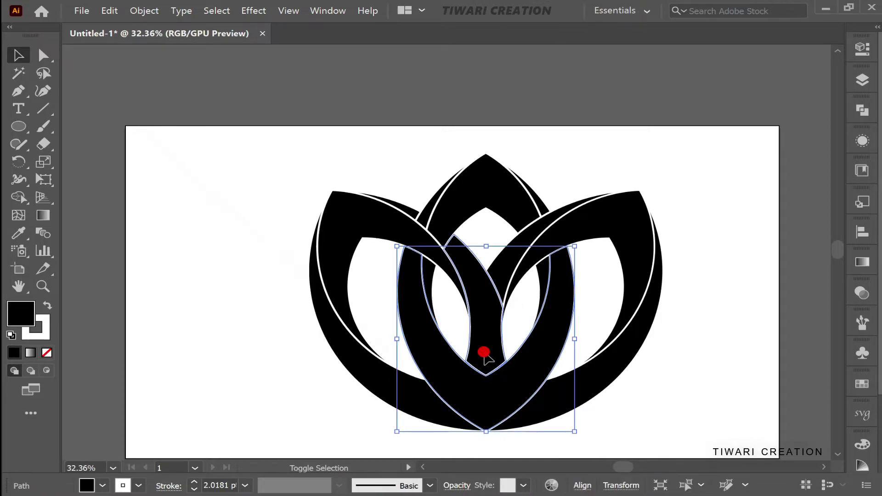
shift+click(483, 354)
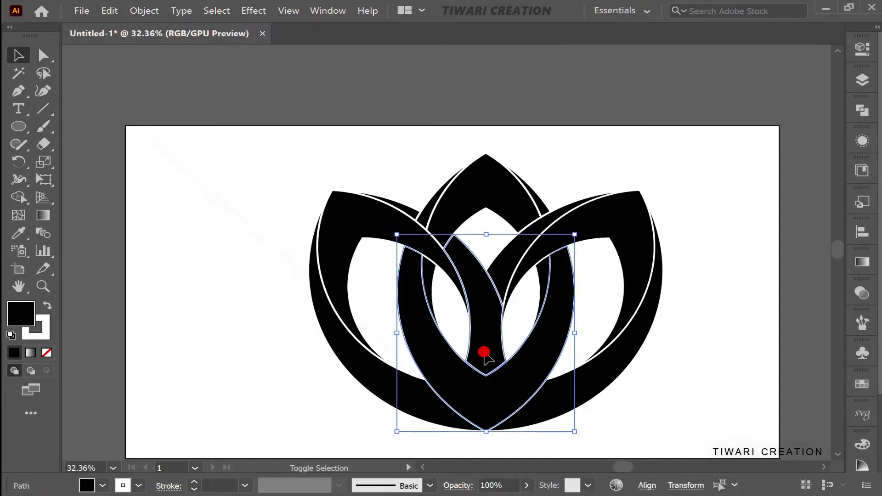
shift+click(445, 265)
shift+click(506, 261)
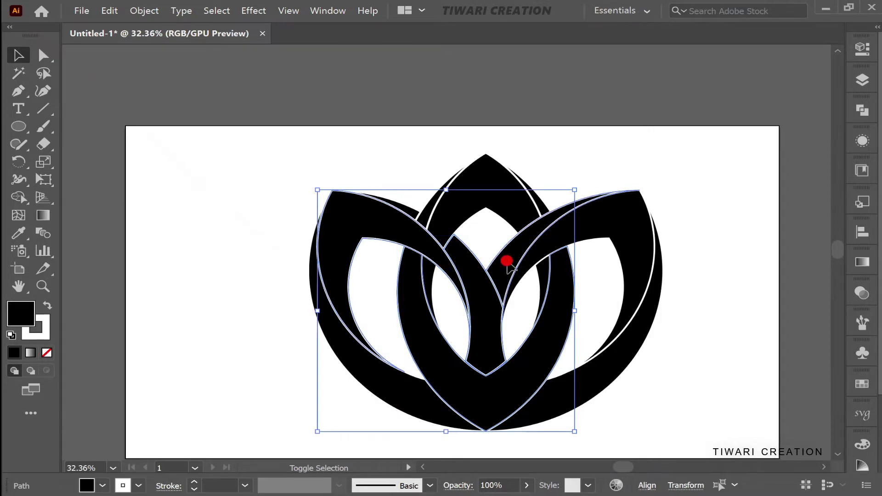
shift+click(562, 235)
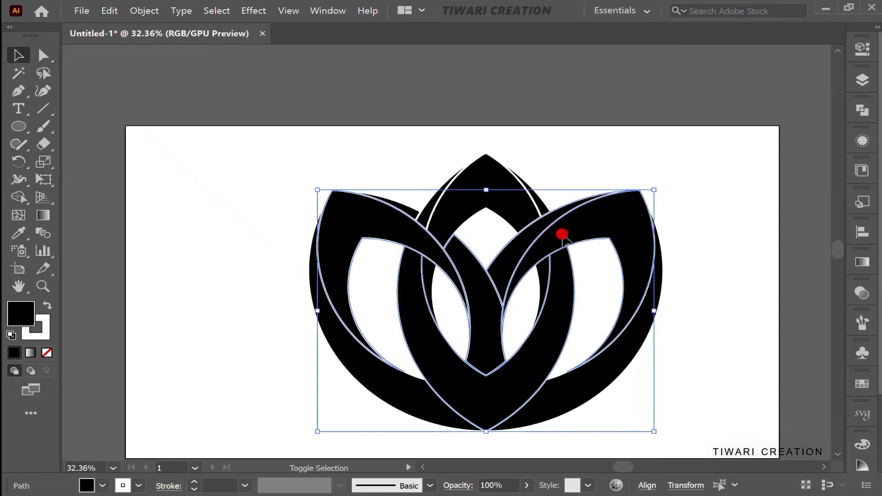
shift+click(619, 353)
shift+click(619, 354)
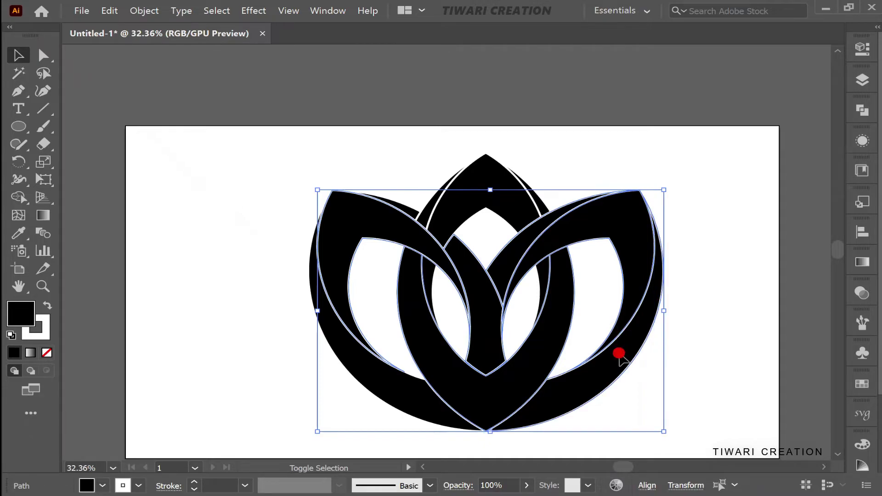
shift+click(408, 394)
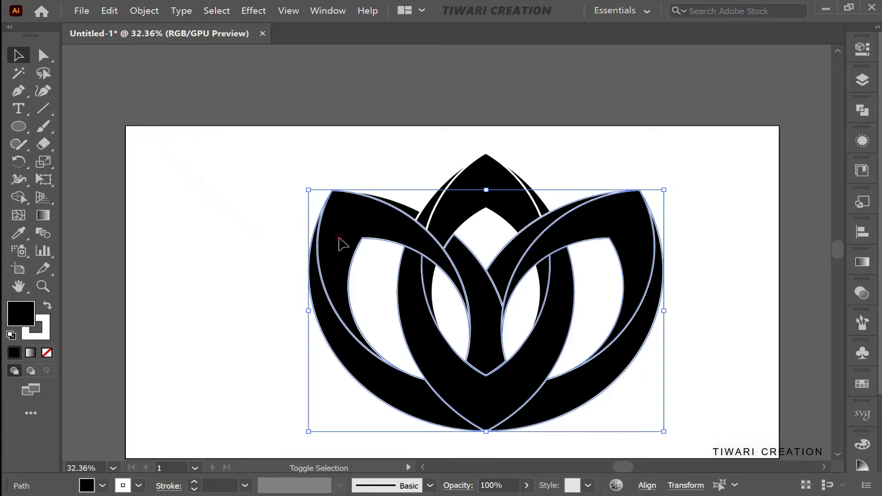
Add the top centre petal and remaining upper and inner pieces to the selection
shift+click(404, 209)
shift+click(429, 198)
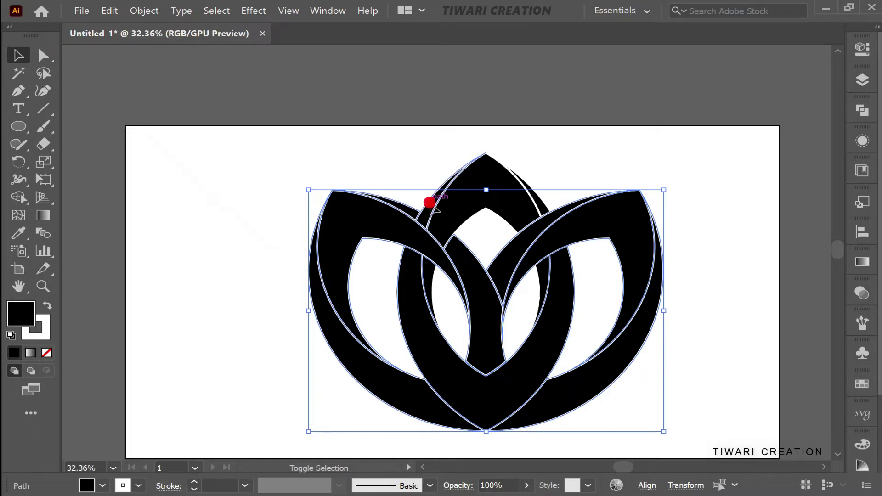
click(459, 198)
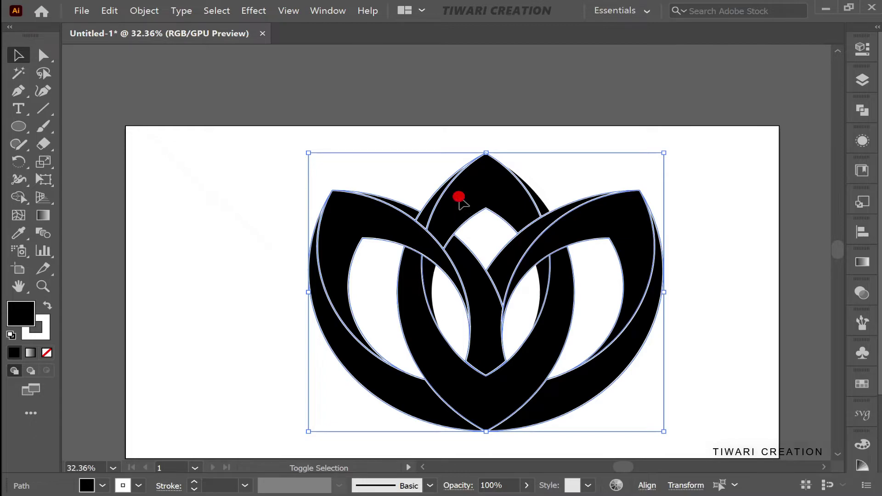
click(537, 194)
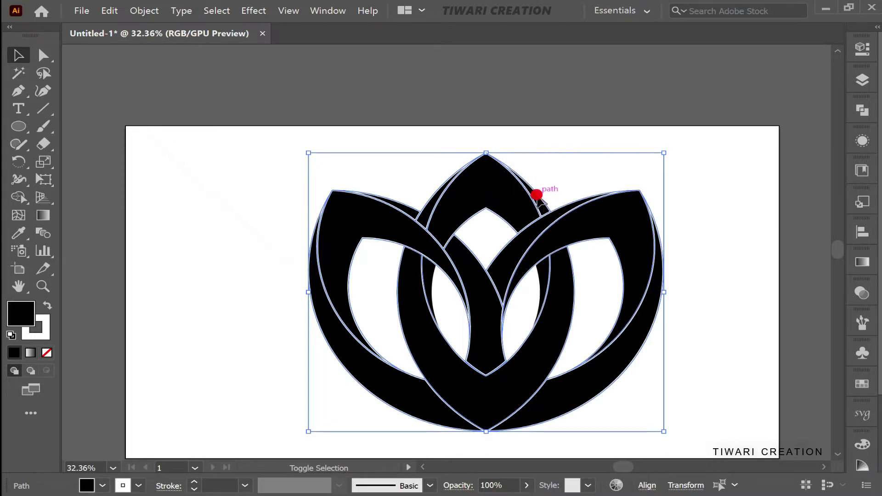
click(540, 276)
click(421, 278)
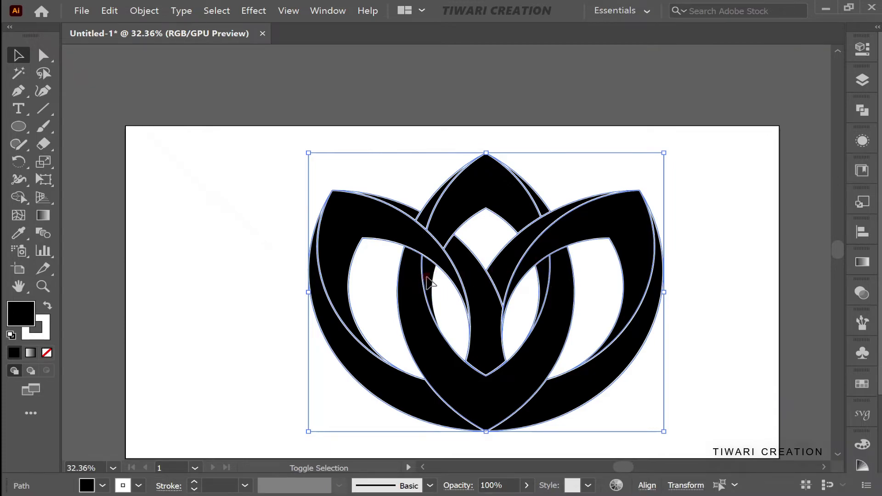
click(426, 276)
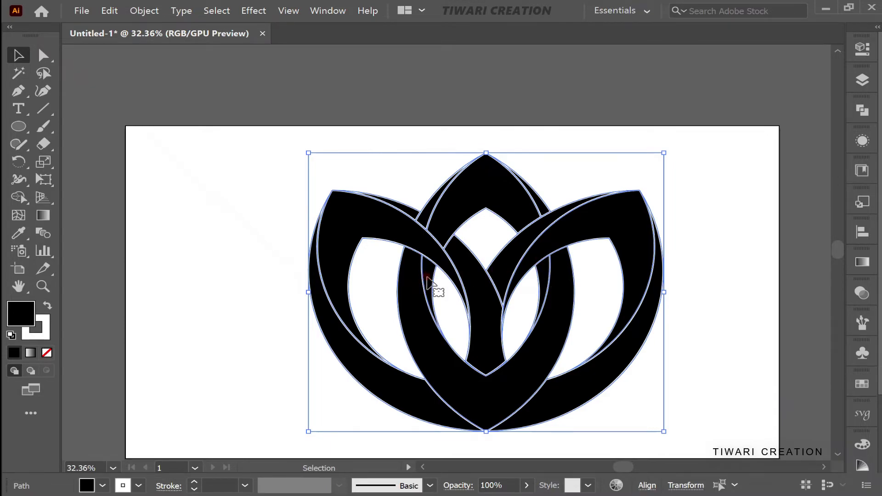
Check the paths' anchor points, then deselect and marquee-select the entire lotus
key(a)
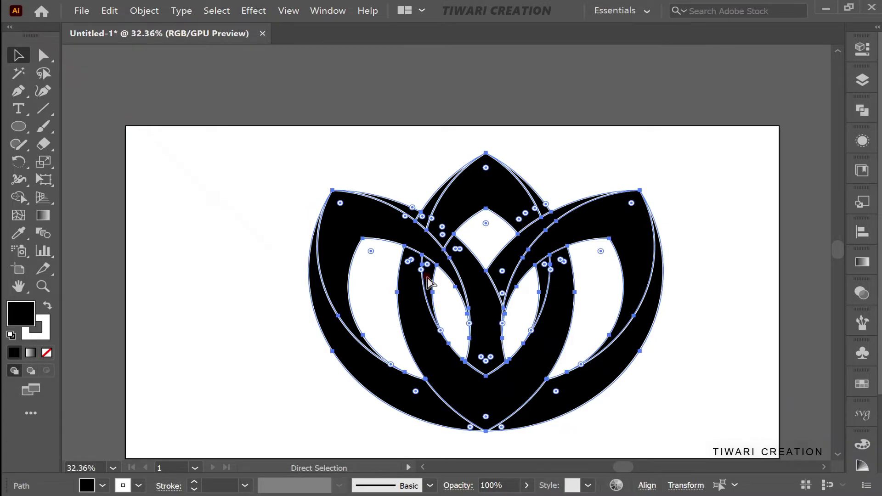
key(v)
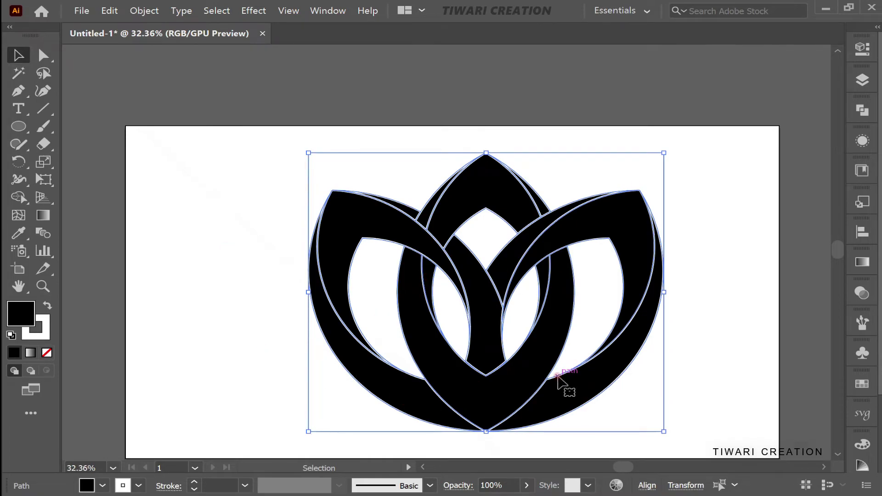
click(259, 268)
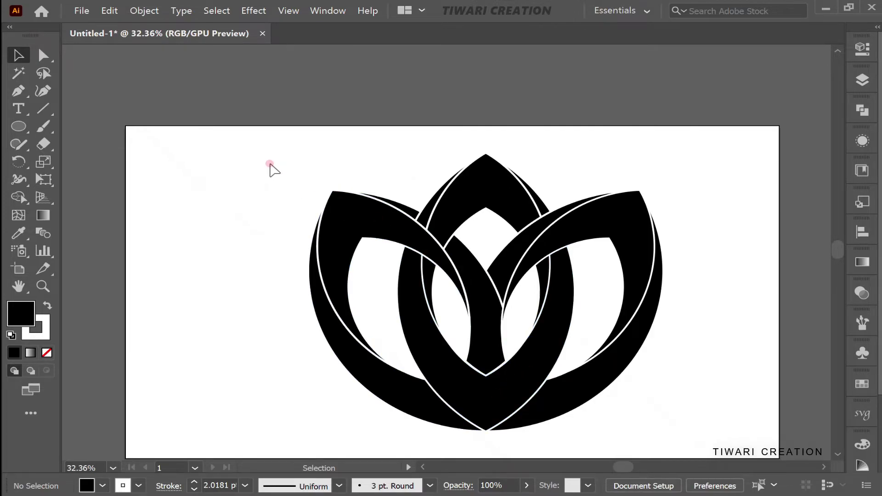
drag(270, 163, 711, 438)
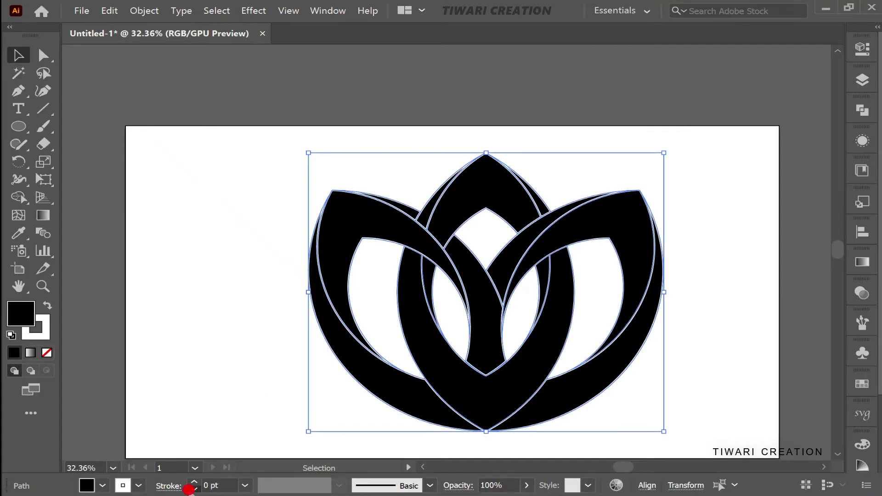
click(193, 482)
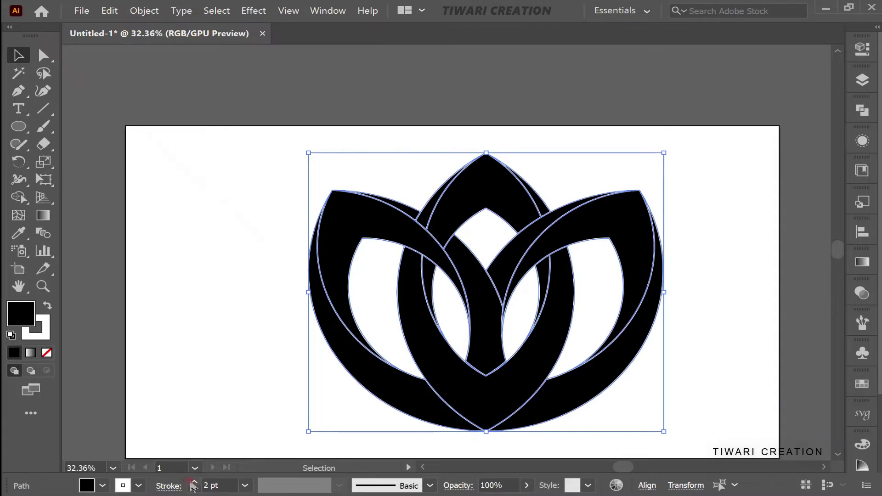
click(193, 490)
click(193, 490)
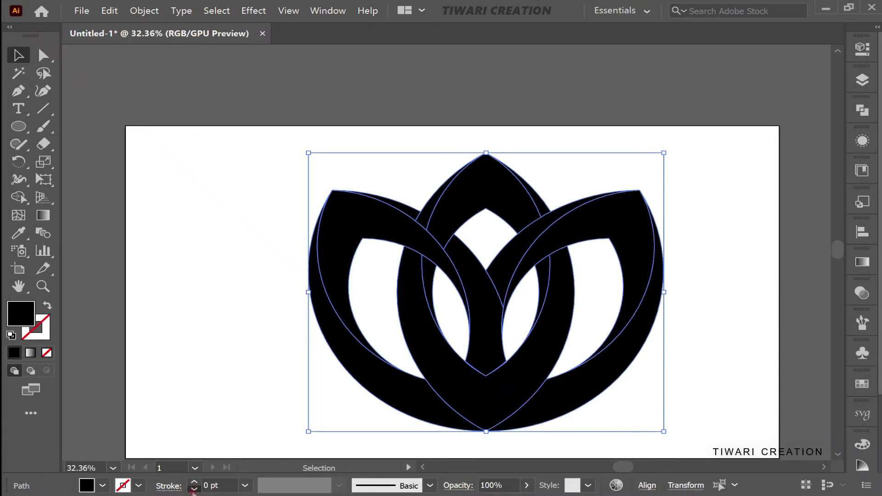
click(216, 320)
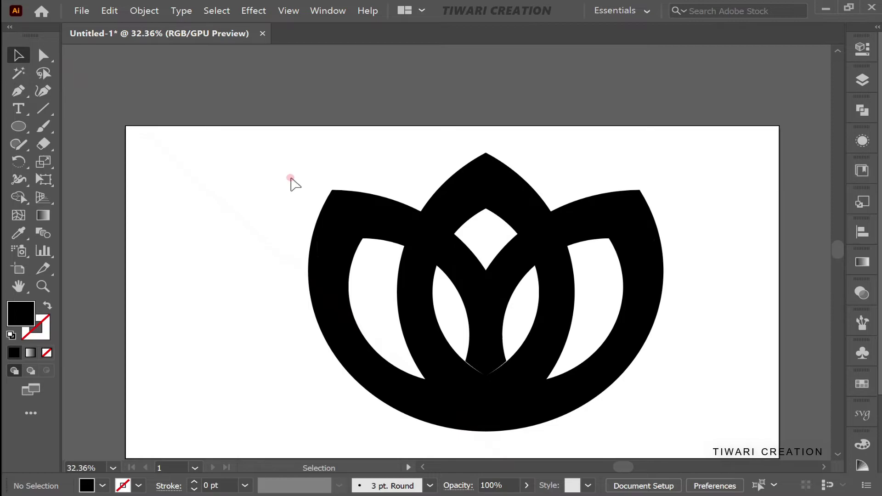
drag(290, 175, 680, 418)
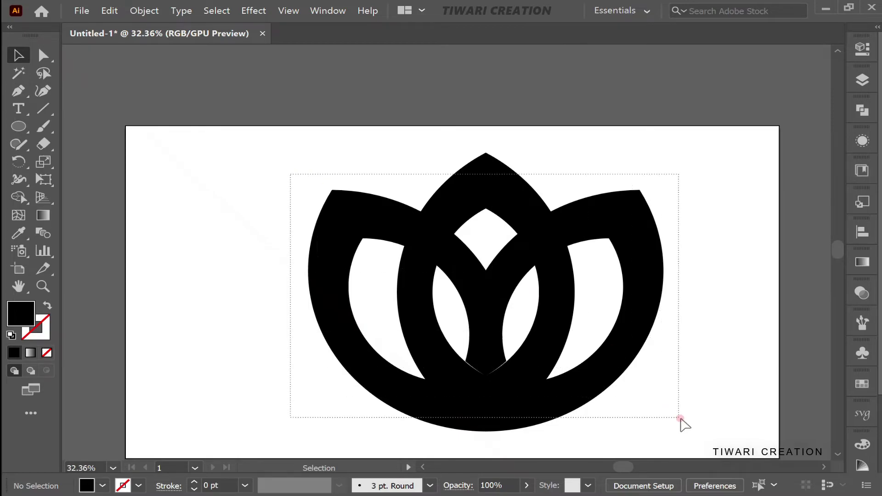
click(707, 346)
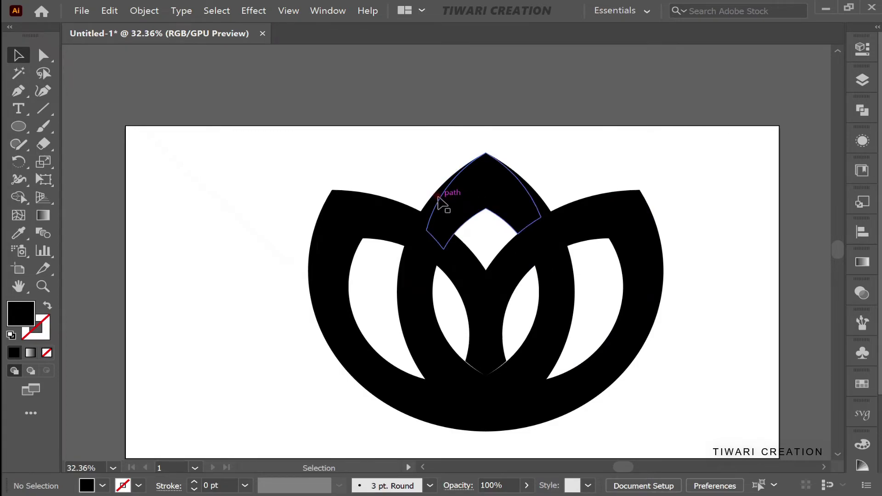
Select the top petal tip plus the left and right inner curved pieces beneath it
mouse_move(284, 156)
mouse_down()
mouse_move(475, 244)
mouse_move(682, 386)
mouse_up()
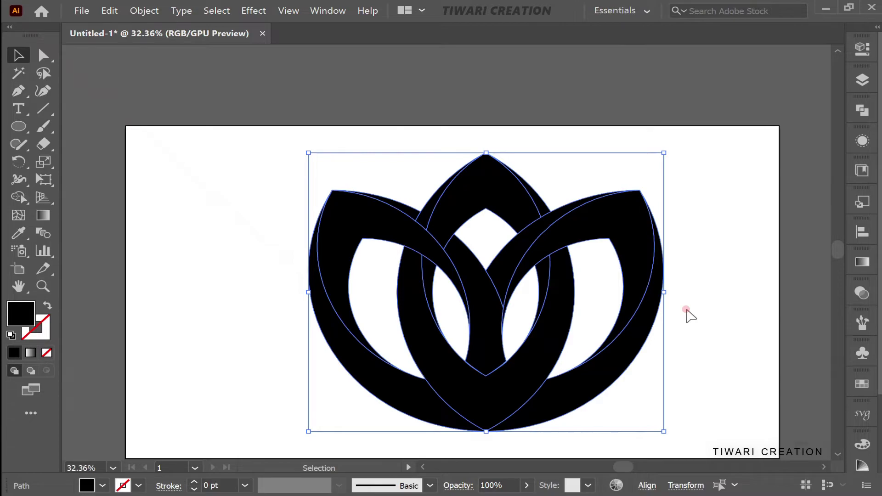
click(721, 321)
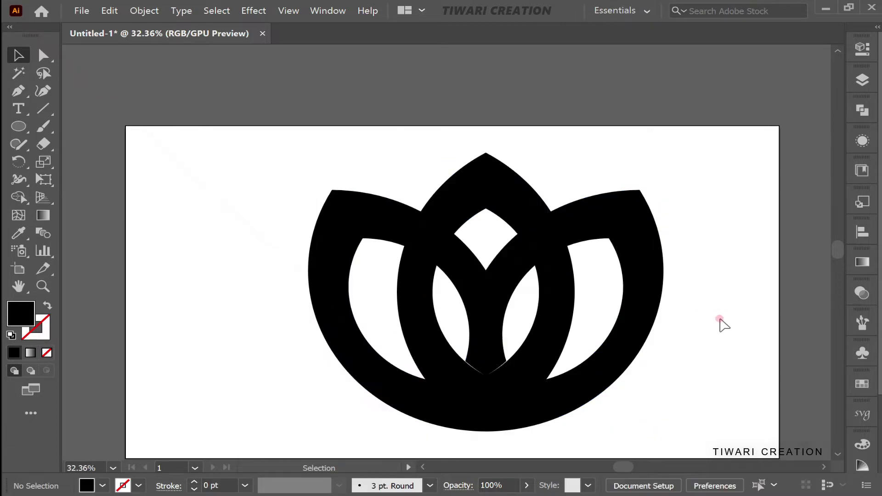
click(488, 199)
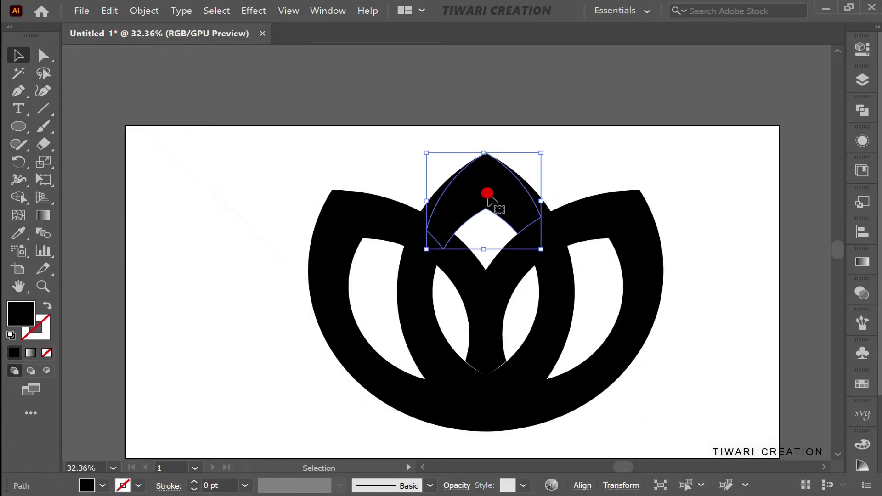
key(shift)
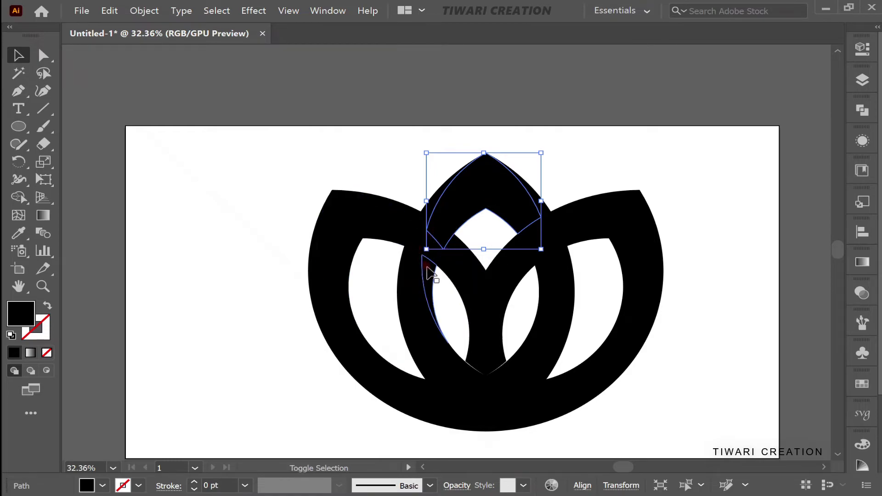
shift+click(426, 263)
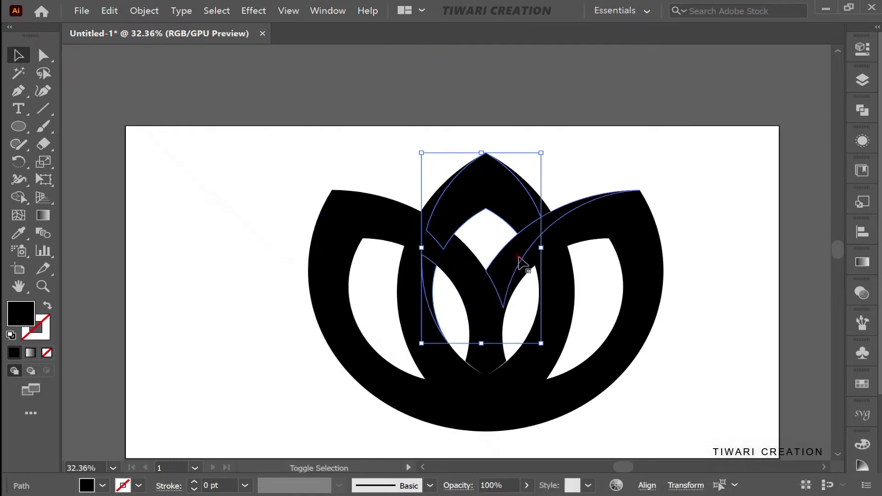
shift+click(543, 268)
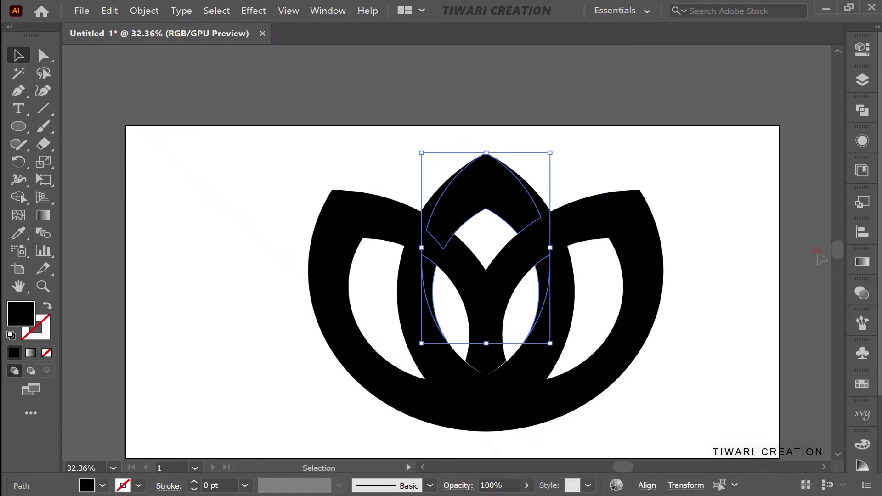
Apply a linear gradient to the selected pieces with cyan start and RGB Blue end stops
click(864, 262)
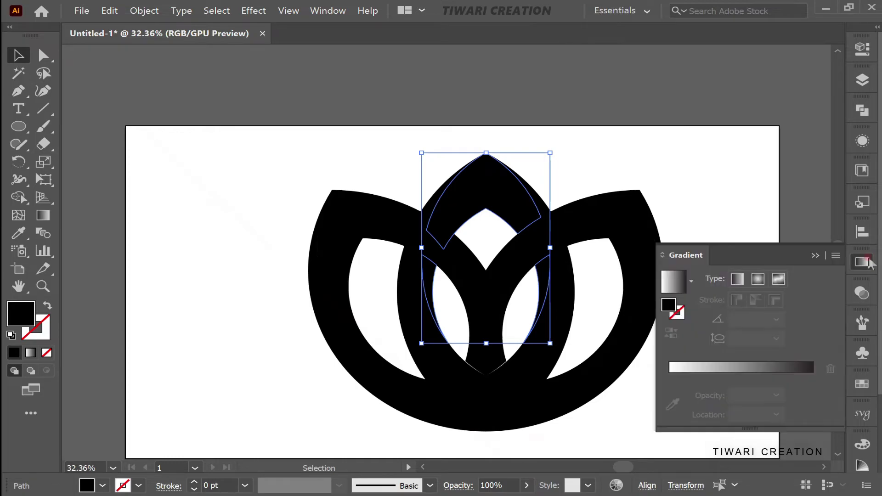
click(708, 368)
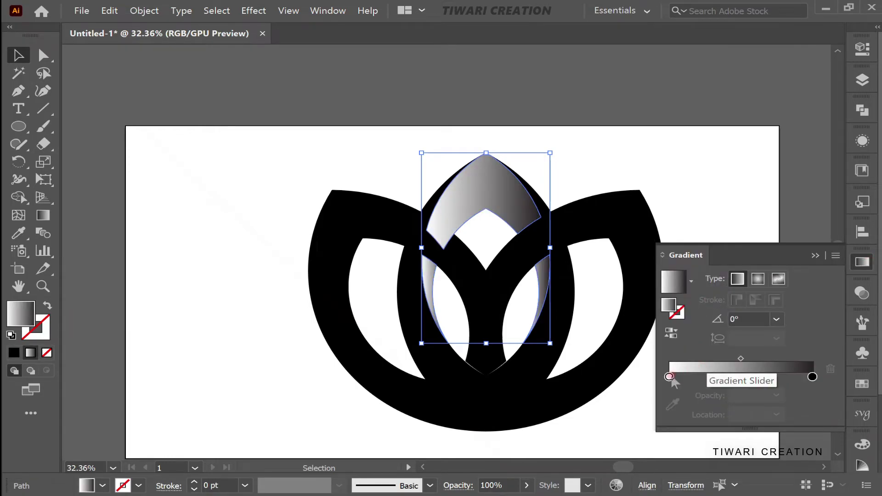
click(670, 377)
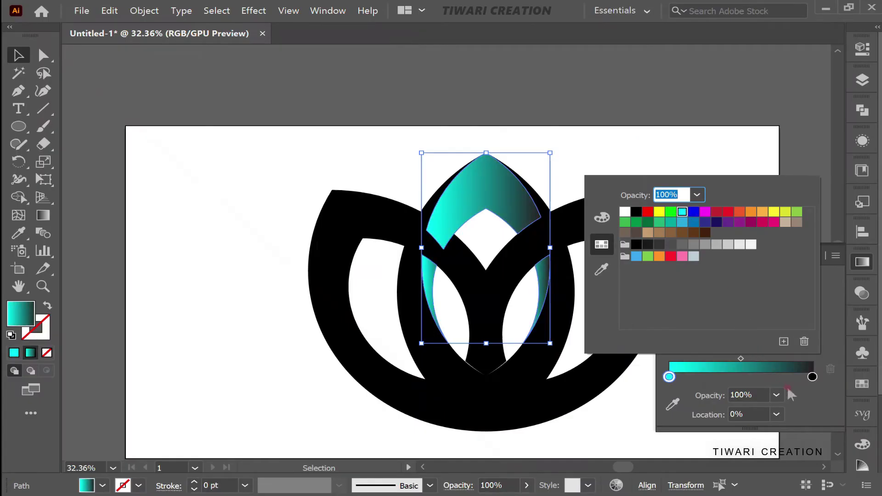
click(812, 377)
double_click(812, 377)
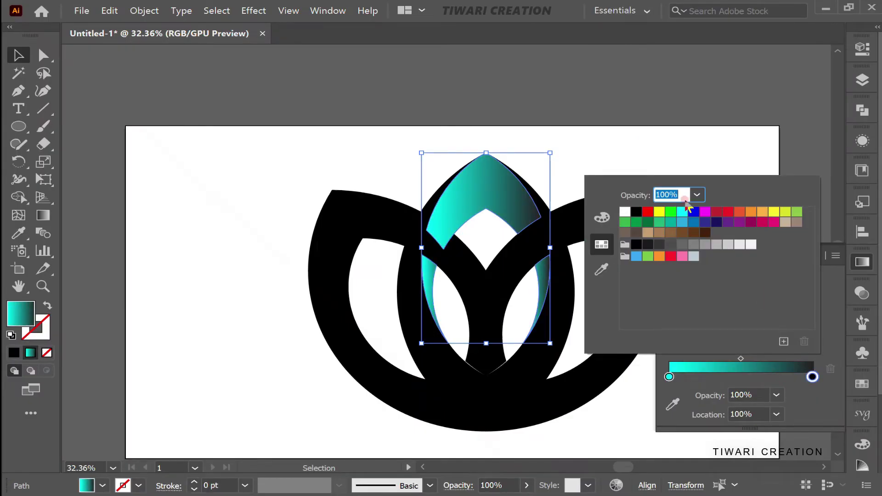
click(694, 212)
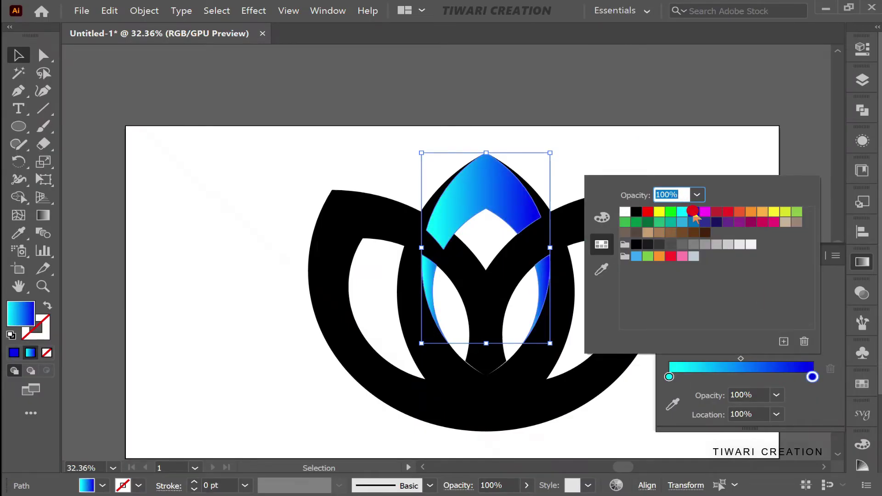
click(739, 122)
Run the gradient vertically from top to bottom across the tip and strip
key(g)
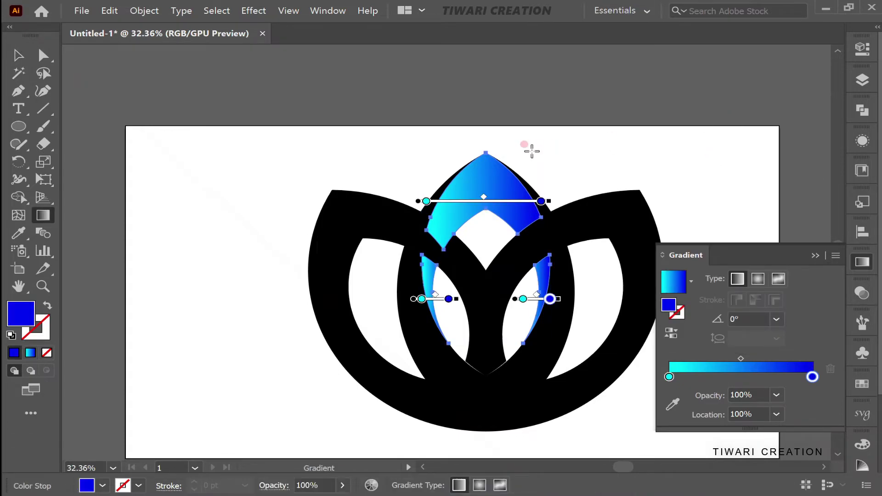
drag(487, 151, 485, 361)
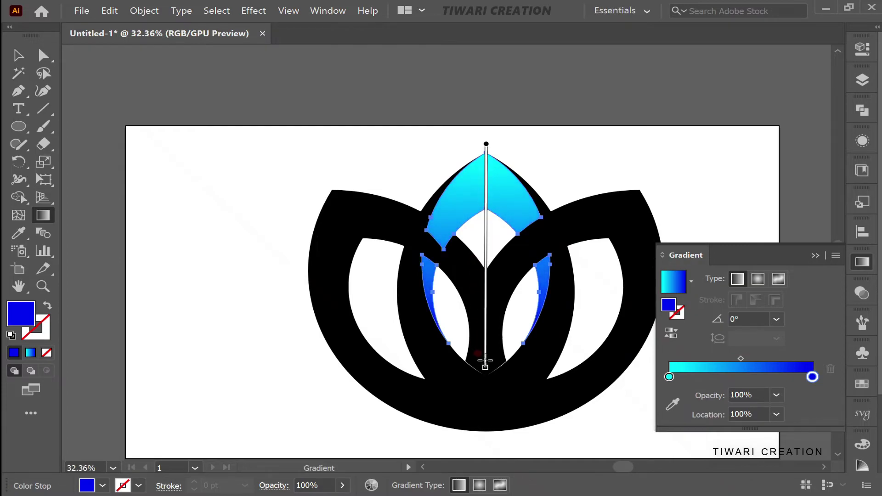
drag(485, 360, 486, 361)
key(v)
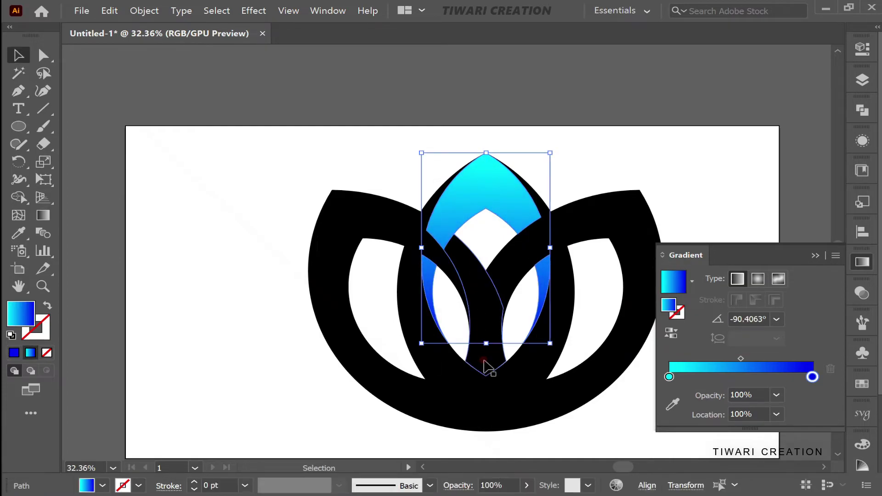
click(351, 415)
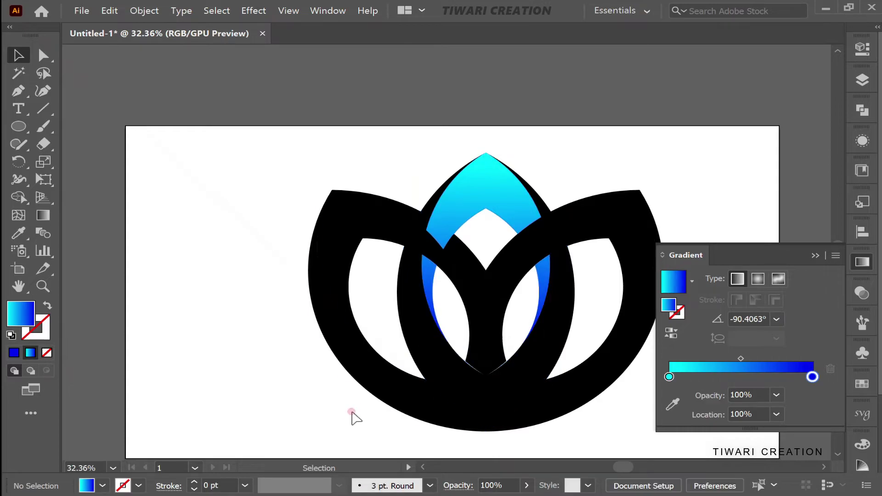
Eyedrop the tip's cyan-blue gradient onto the middle ring and run it vertically bottom to top
shift+click(424, 237)
shift+click(430, 203)
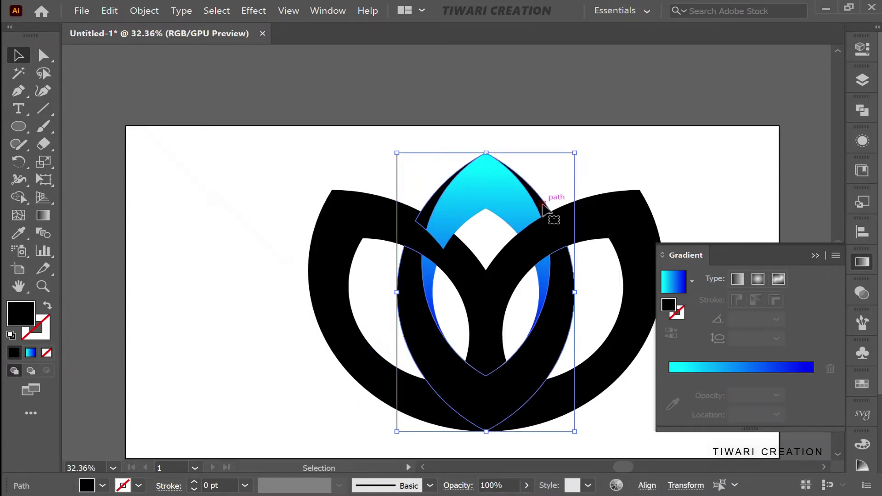
click(18, 233)
click(440, 192)
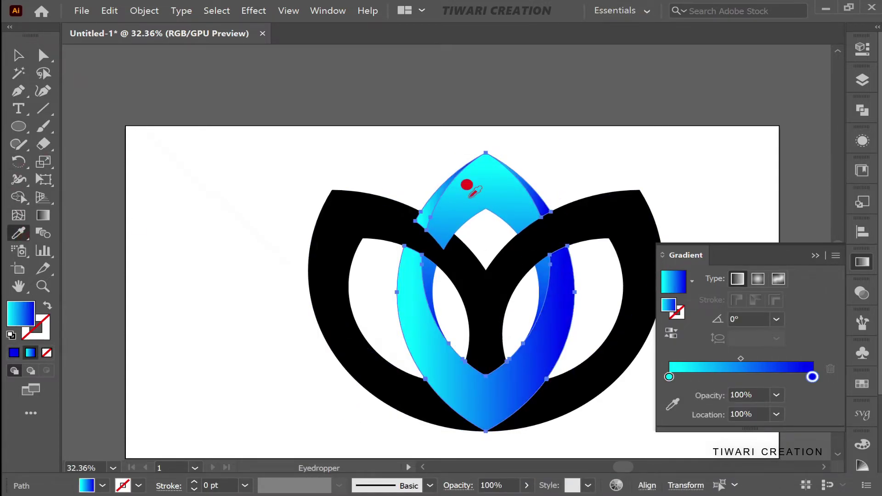
key(g)
drag(487, 439, 486, 152)
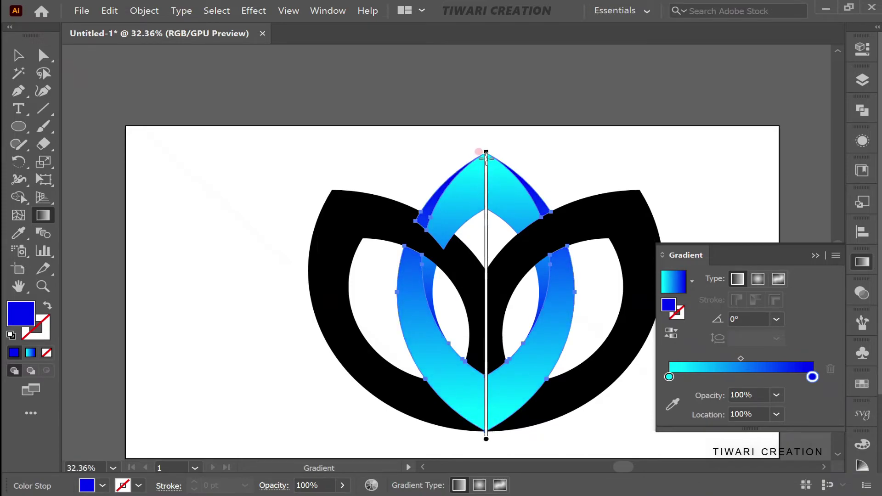
key(v)
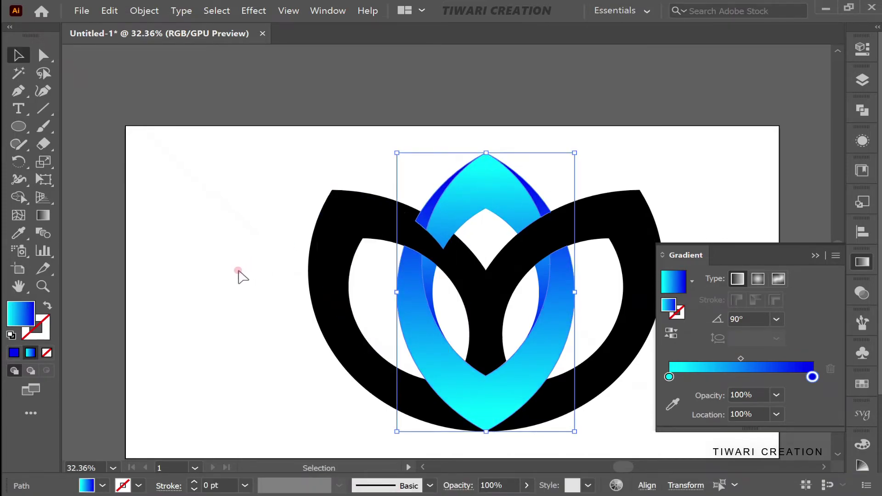
click(238, 273)
Give the left petal a linear gradient from yellow to red
click(340, 222)
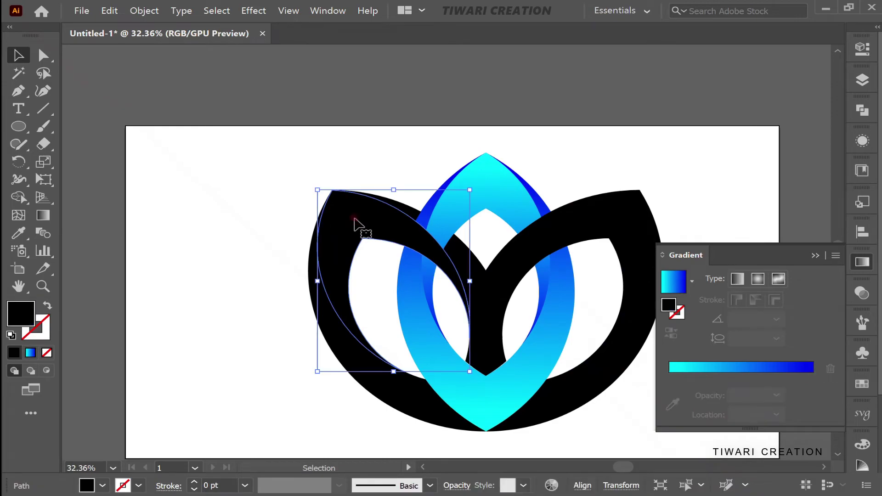
click(760, 372)
double_click(669, 394)
click(659, 229)
click(812, 394)
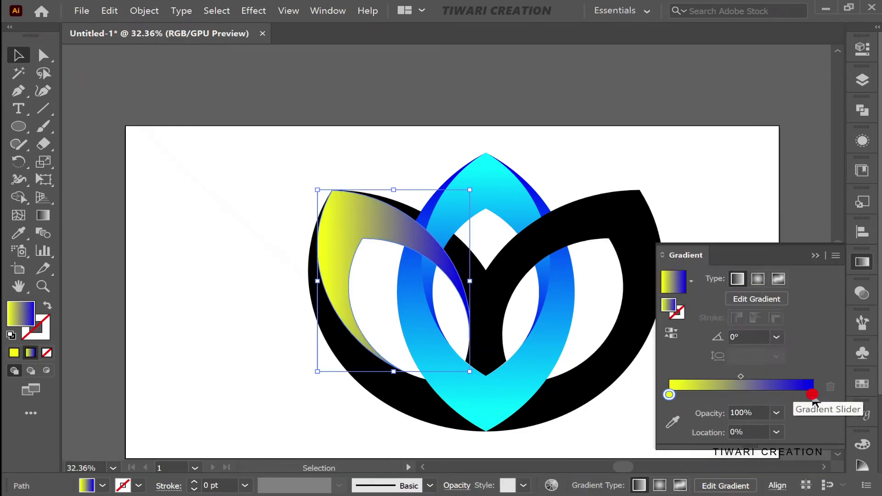
double_click(813, 394)
click(648, 229)
Angle the left petal's gradient diagonally downward from its upper tip
key(Escape)
key(g)
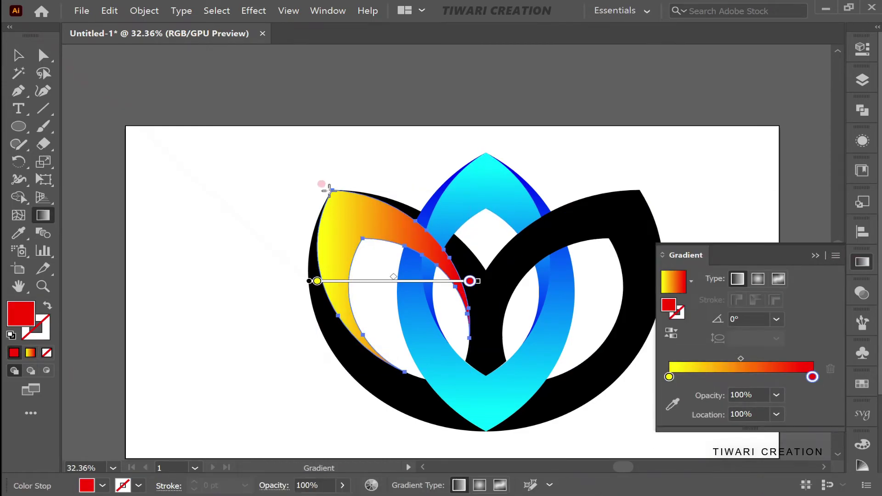
drag(332, 188, 450, 378)
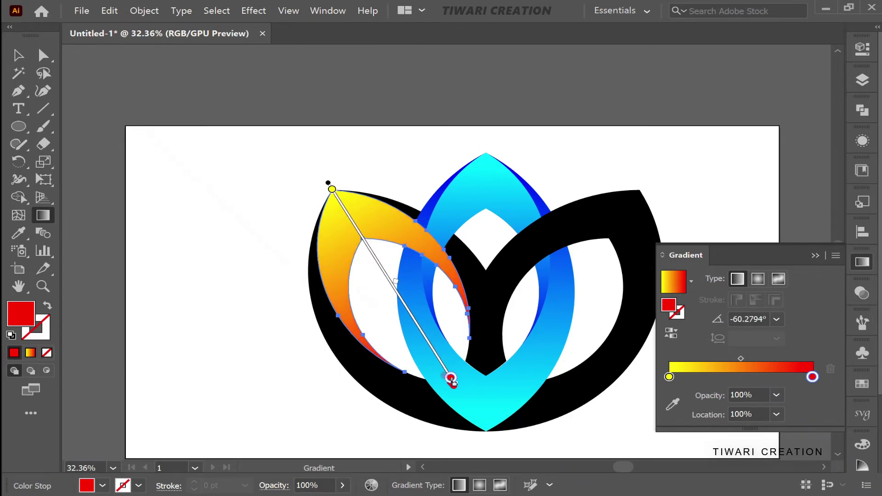
ctrl+click(406, 403)
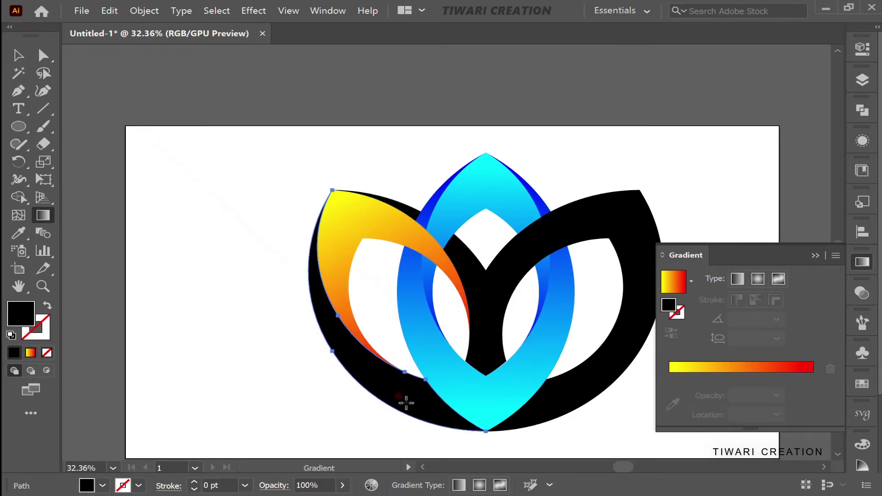
key(v)
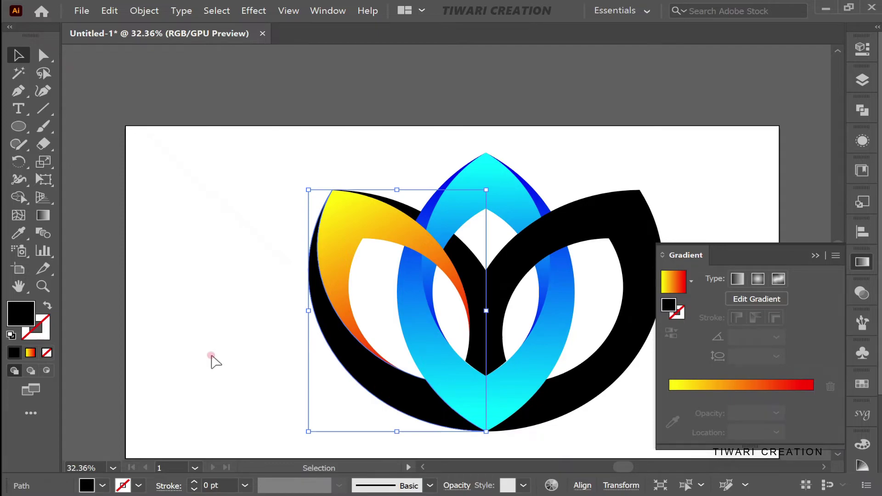
click(211, 359)
Apply the two-stop yellow-red gradient to the left outer shape and middle piece, angled diagonally
click(395, 388)
shift+click(467, 256)
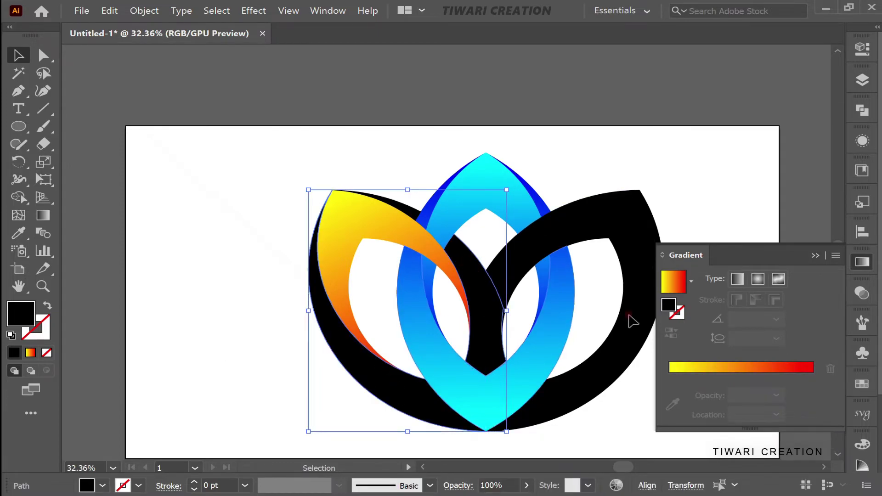
click(742, 369)
drag(744, 377, 745, 413)
key(g)
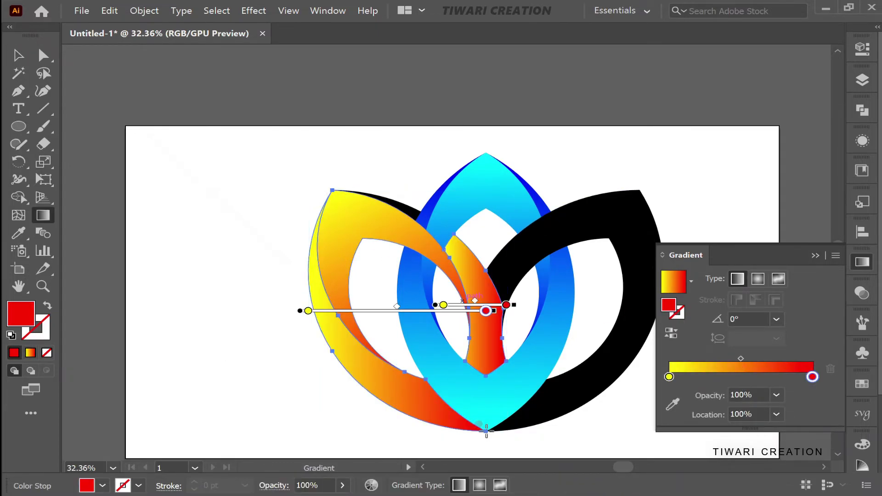
drag(490, 437, 332, 189)
drag(450, 453, 315, 193)
key(v)
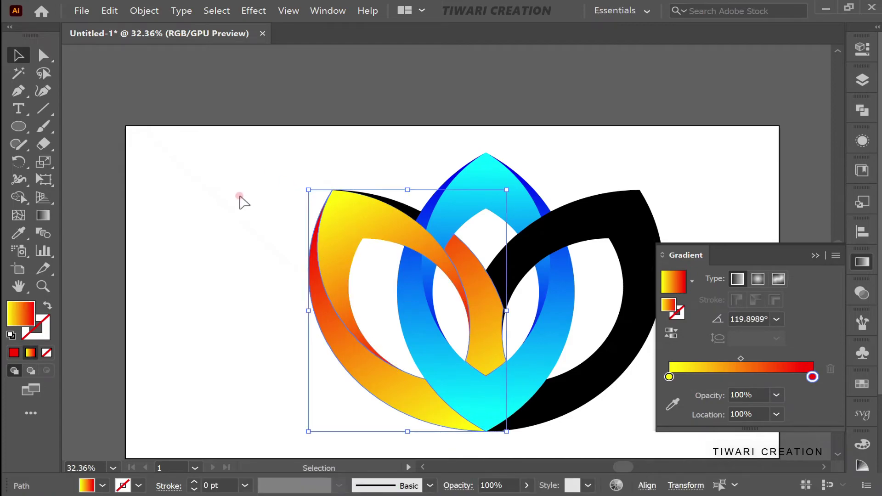
click(241, 202)
Select the remaining left petal pieces and adjust their gradient endpoint at the upper tip
click(349, 212)
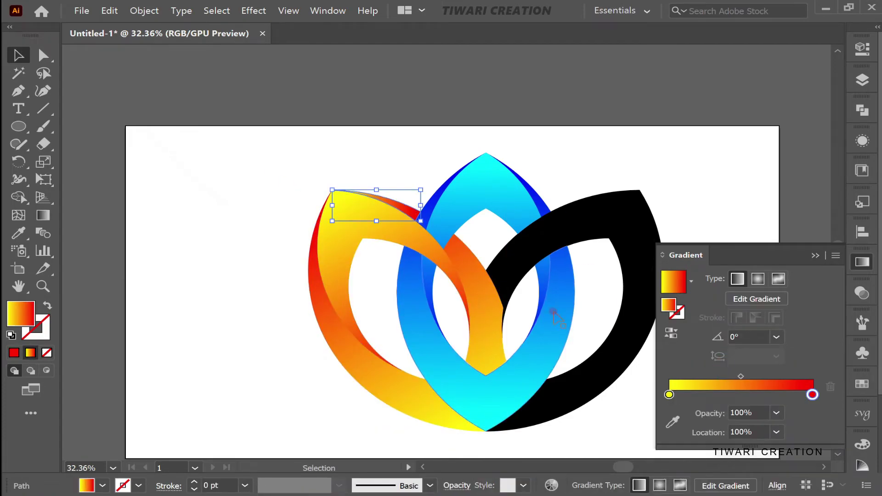
shift+click(478, 297)
shift+click(335, 332)
key(g)
click(332, 190)
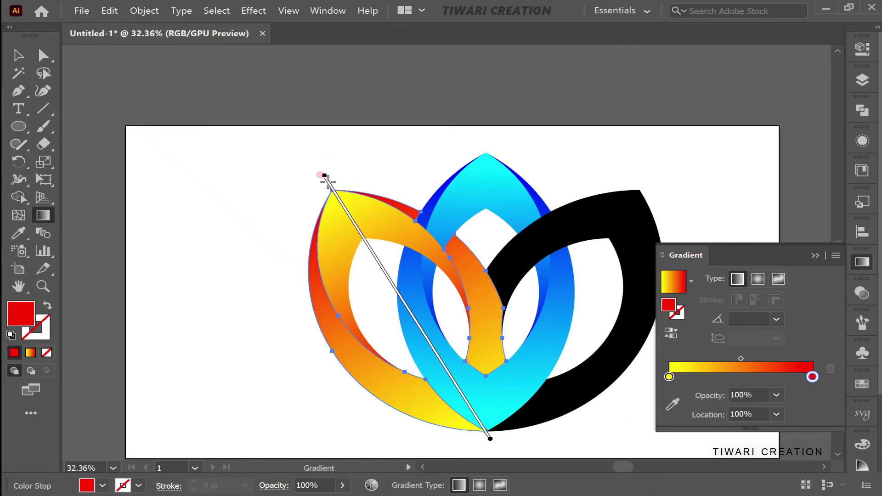
key(v)
click(252, 237)
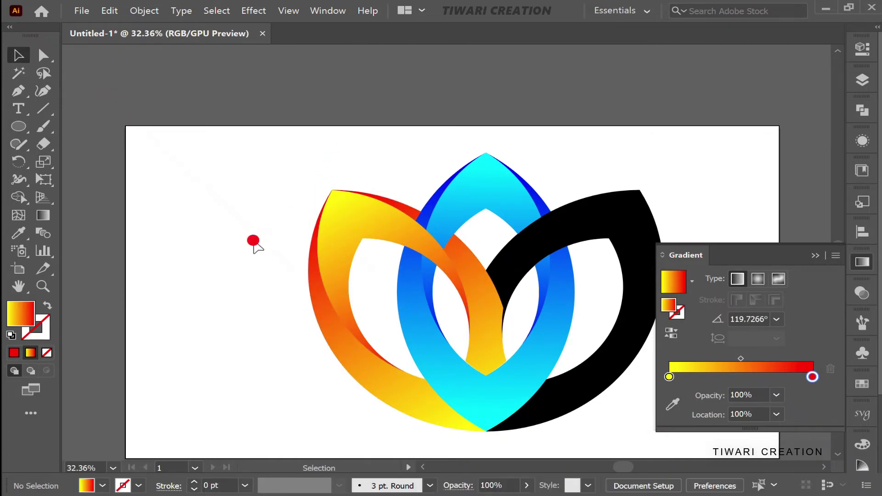
Give the black right petal a magenta-to-dark-indigo gradient running diagonally down the petal
click(614, 237)
click(763, 369)
double_click(669, 394)
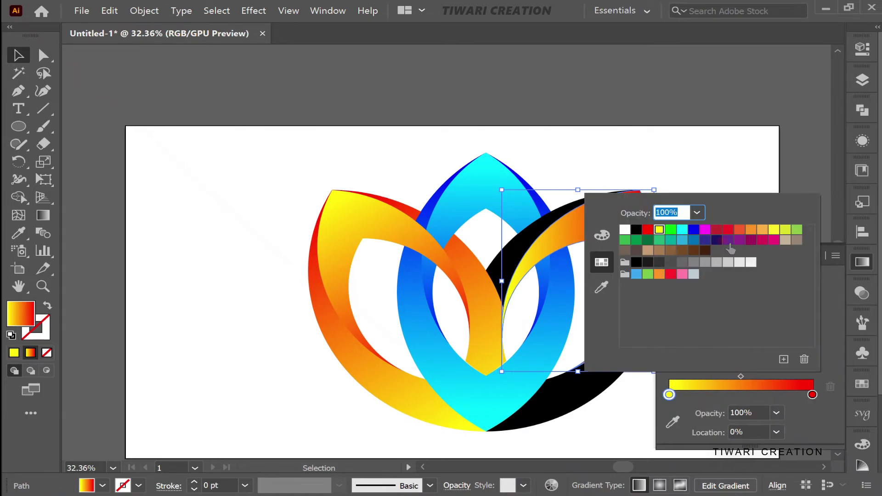
click(774, 240)
double_click(812, 394)
click(717, 240)
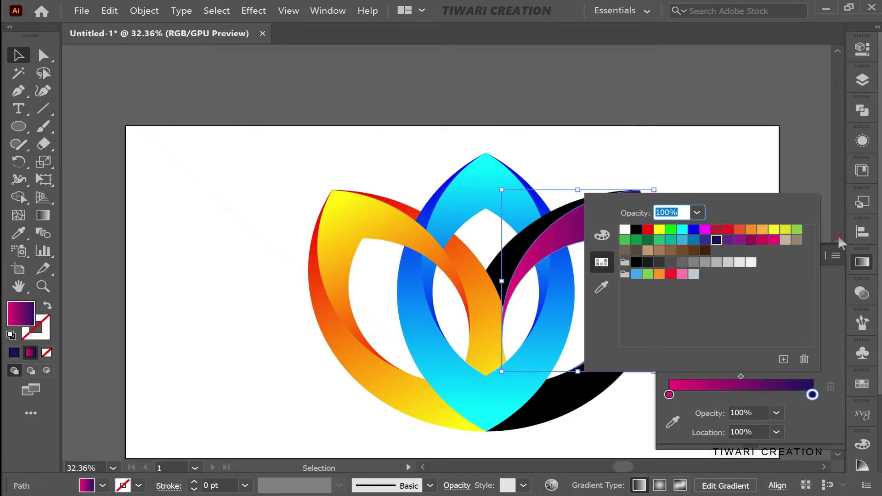
click(862, 263)
key(g)
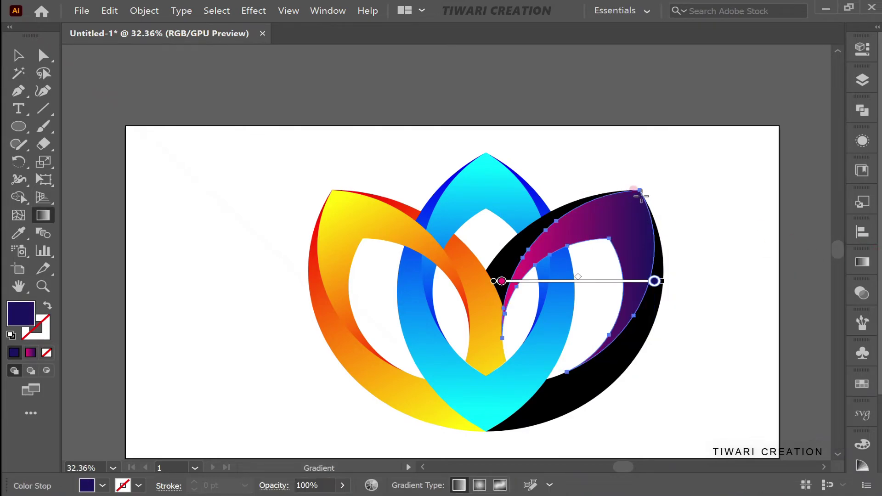
drag(616, 176, 556, 353)
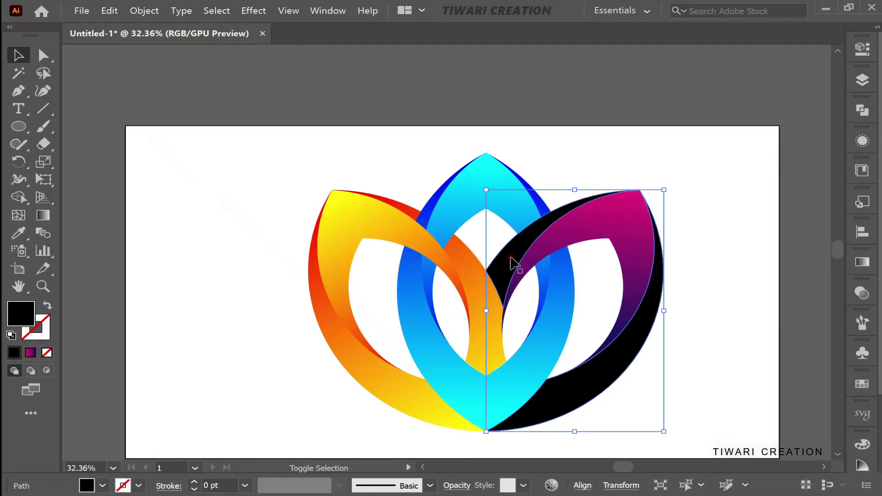
Copy the petal's gradient onto its black back side, angled diagonally upward
key(g)
click(511, 259)
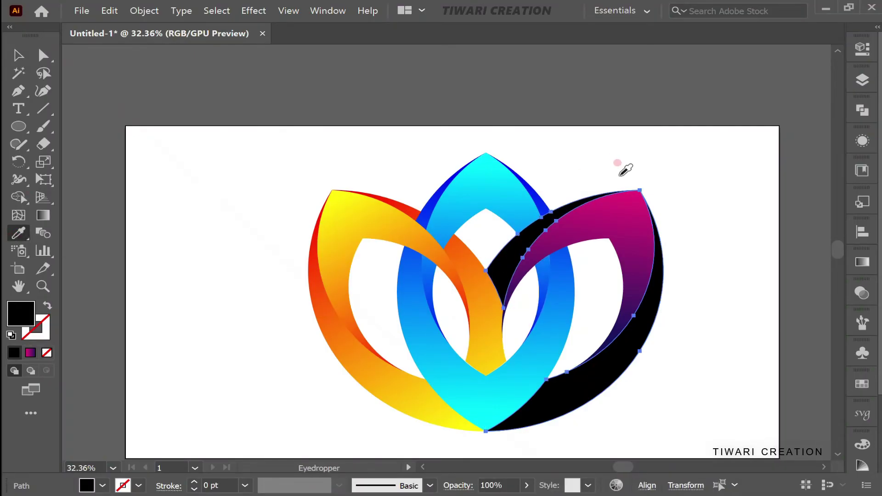
drag(481, 435, 640, 190)
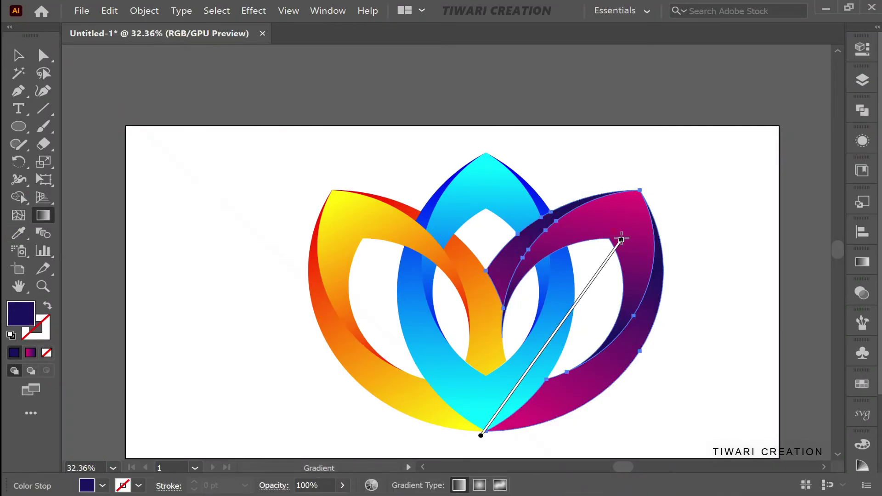
key(v)
click(738, 282)
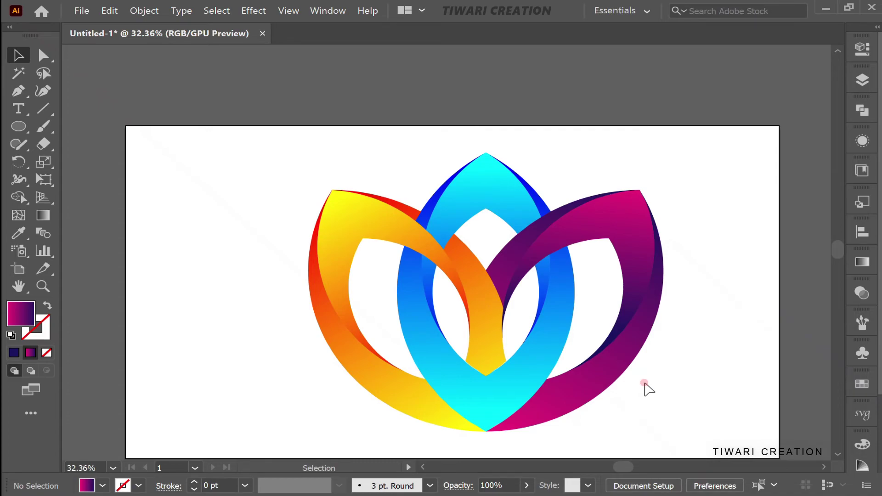
Scale a copy of the yellow-orange left petal into a small leaf behind the petal tops
click(378, 218)
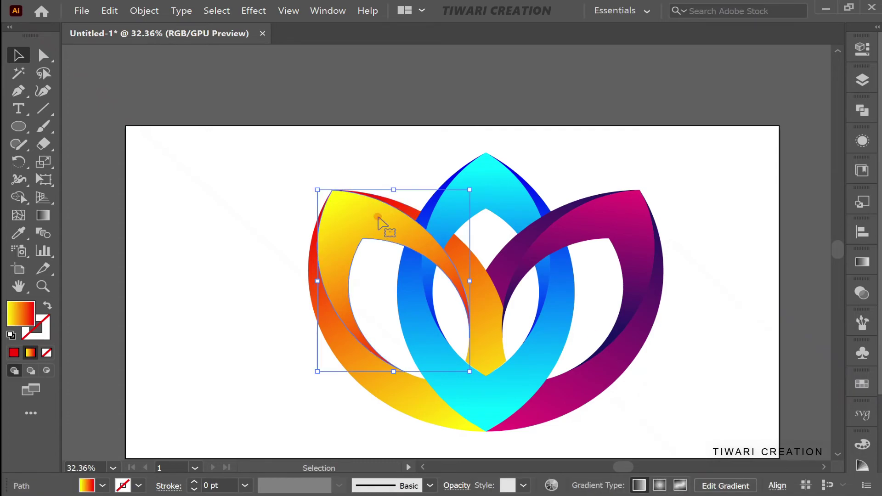
key(ctrl)
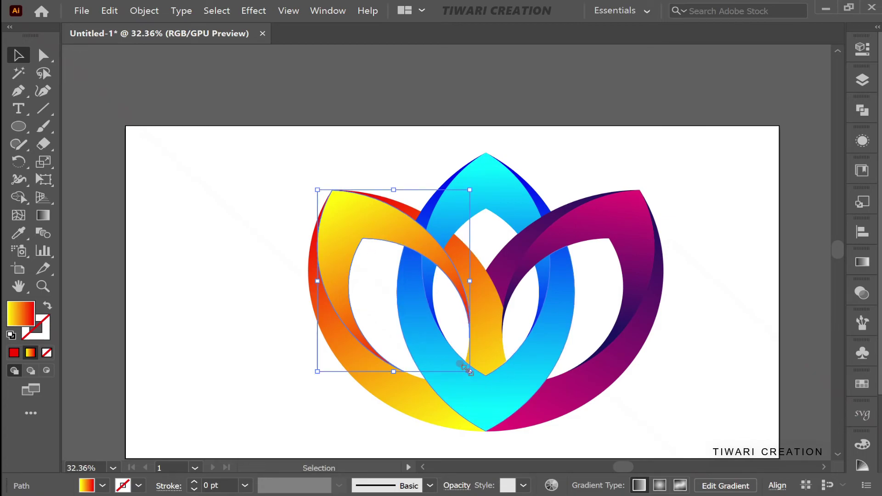
drag(465, 367, 419, 307)
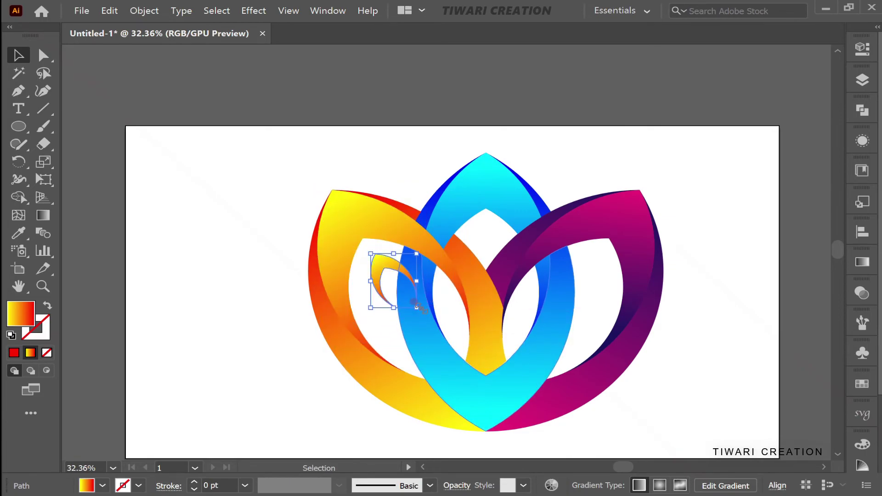
drag(386, 284, 410, 190)
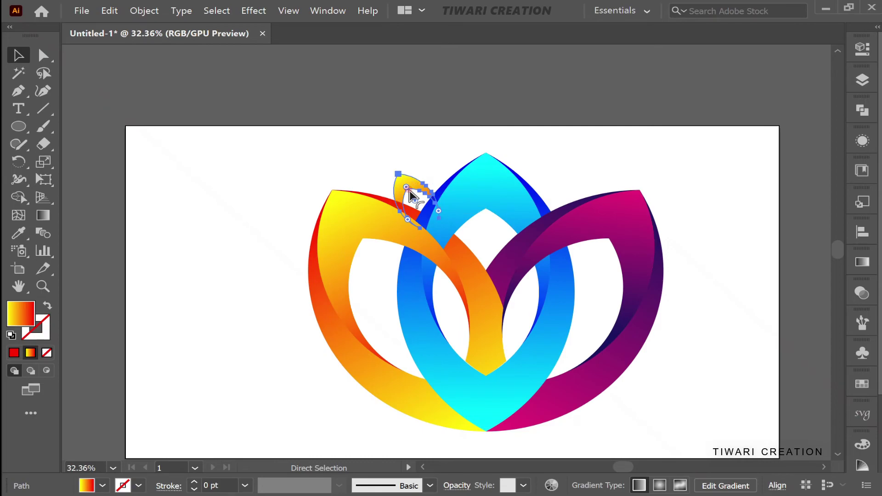
click(410, 190)
click(365, 170)
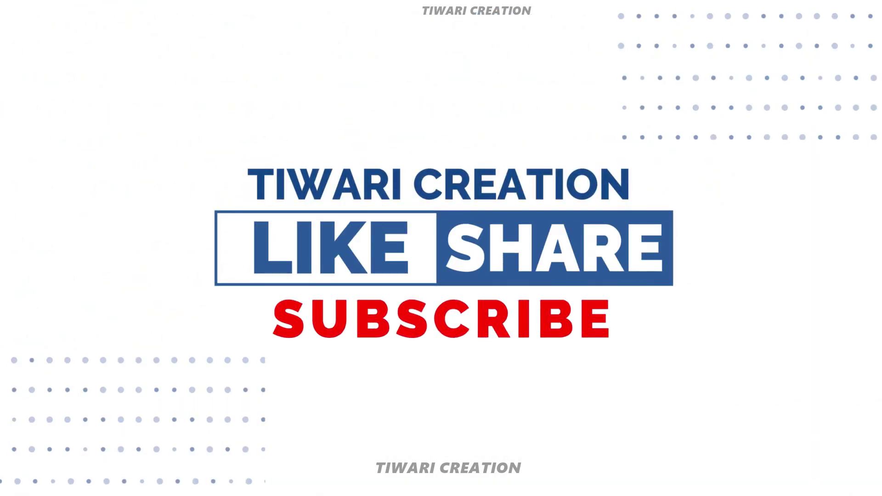
mouse_move(465, 408)
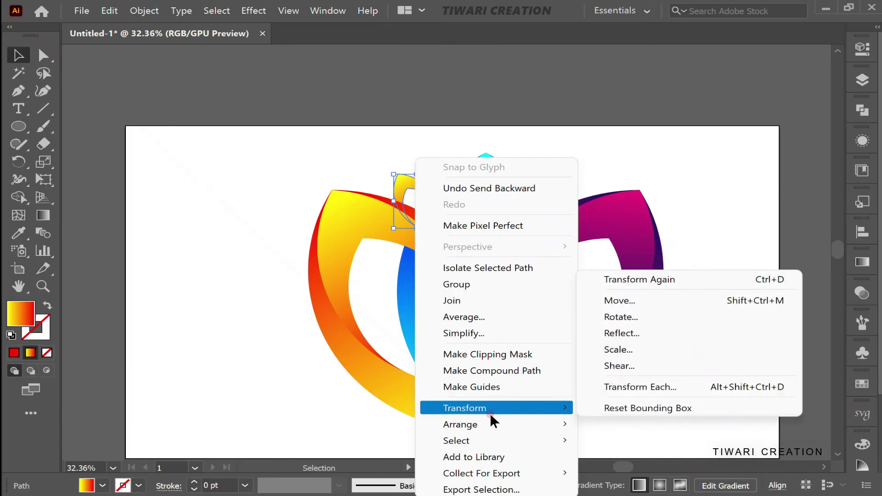
Create a vertically mirrored copy of the small leaf and shift it to the right side
click(696, 338)
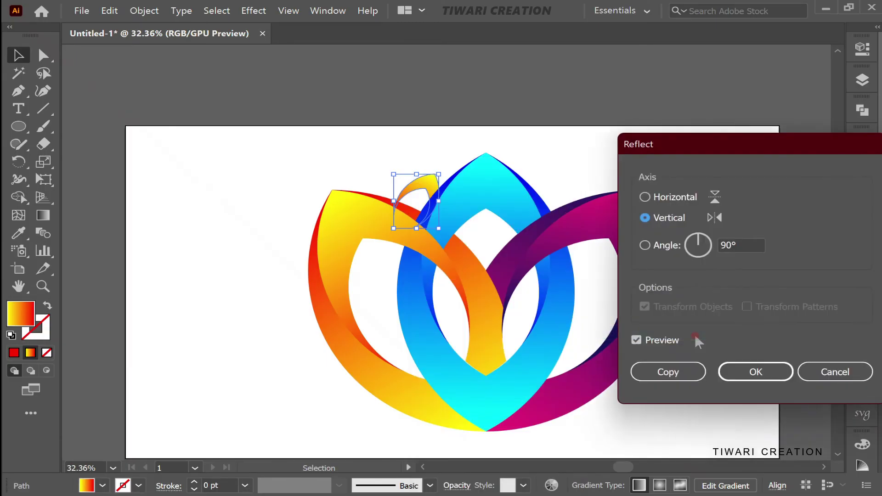
click(668, 370)
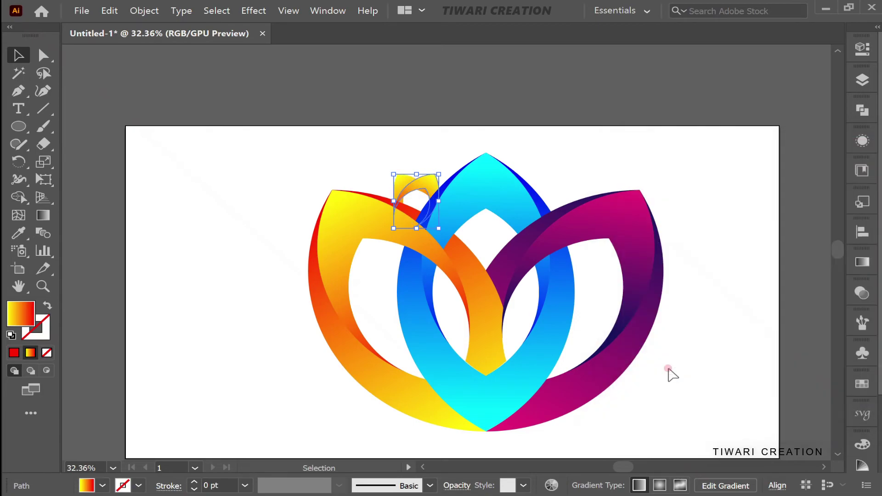
key(shift+Right)
key(shift+Right)
key(shift+Right)
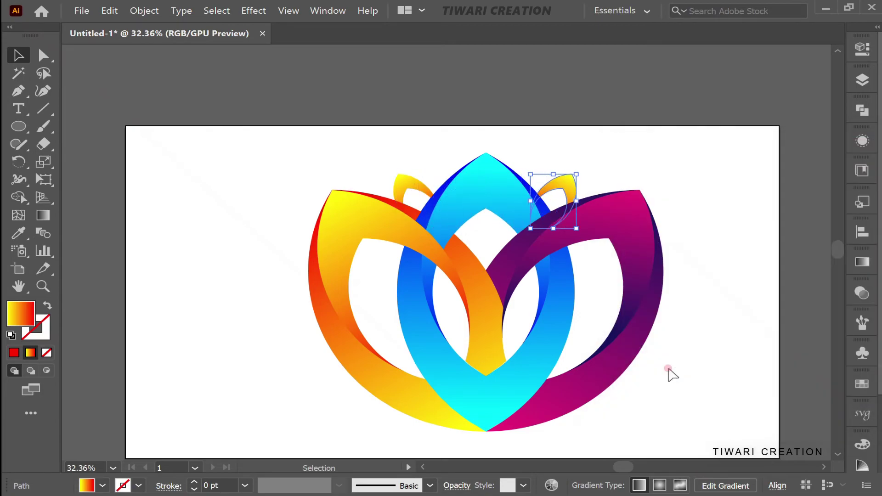
key(shift+Right)
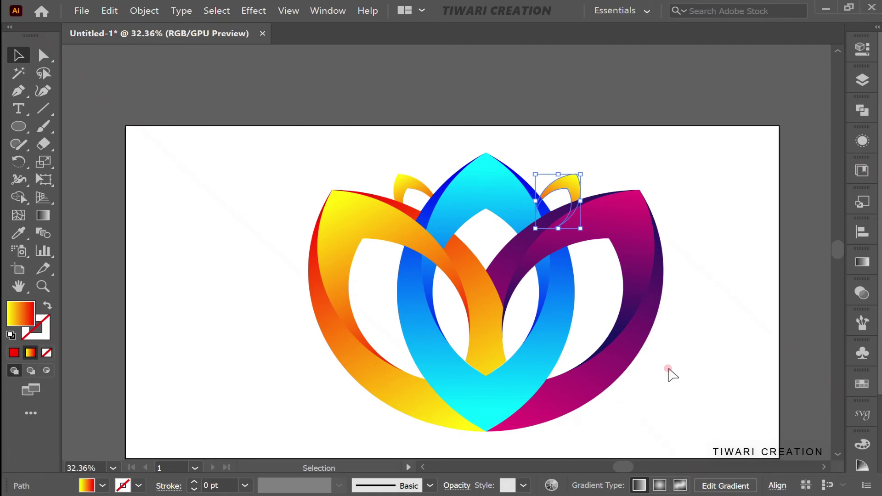
key(shift+Left)
key(shift+Left)
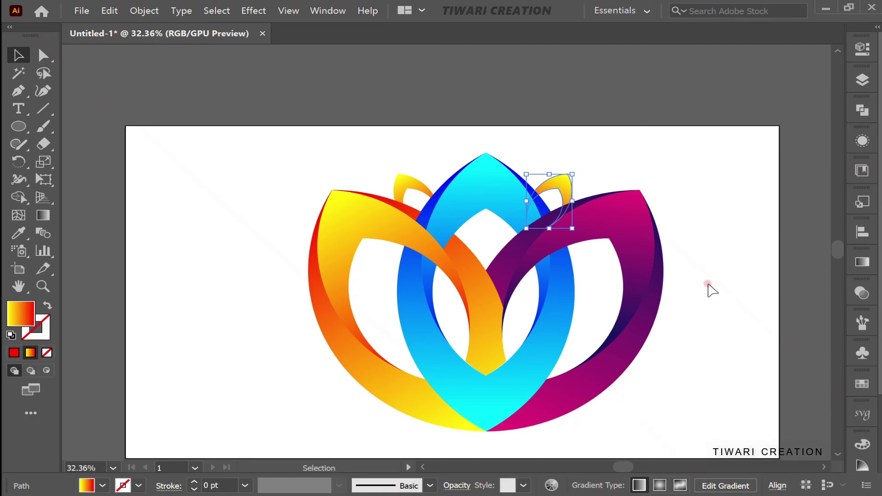
click(708, 283)
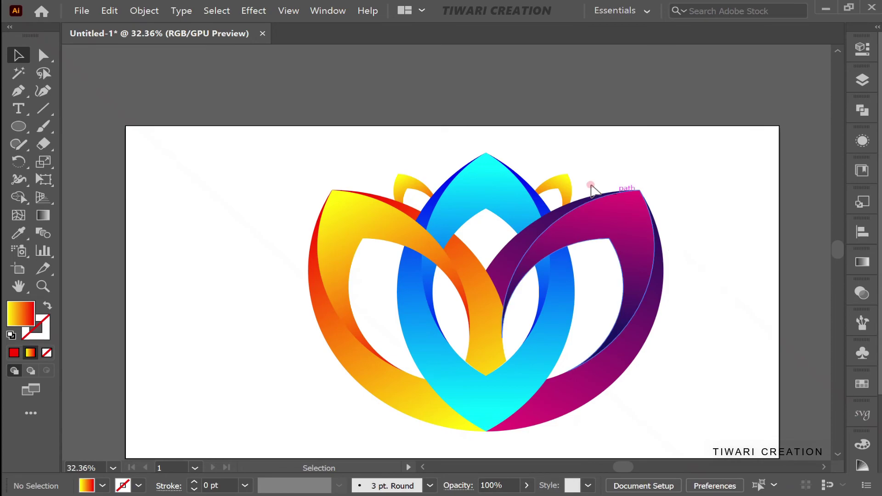
Recolour the mirrored leaf with the magenta petal's gradient using the Eyedropper
click(566, 190)
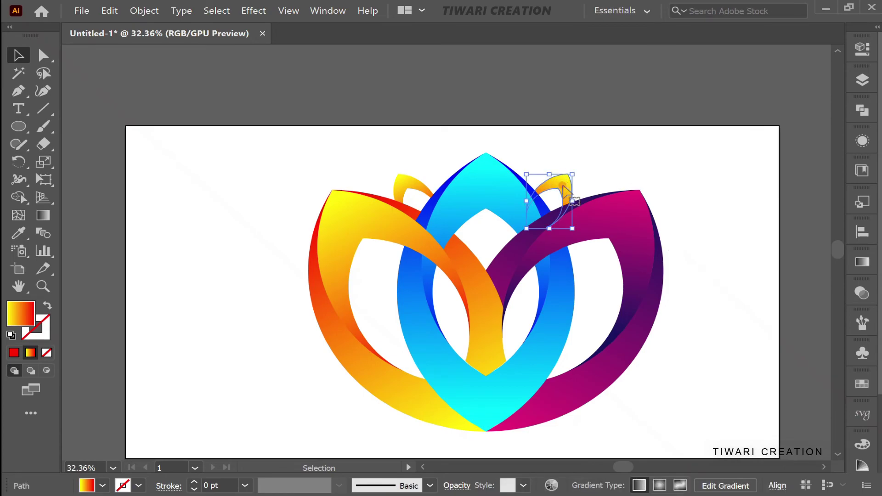
click(18, 234)
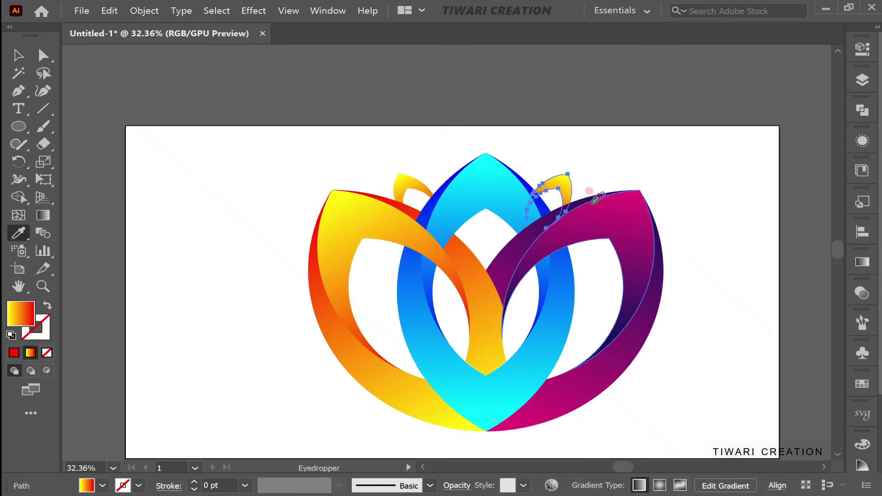
click(625, 197)
key(v)
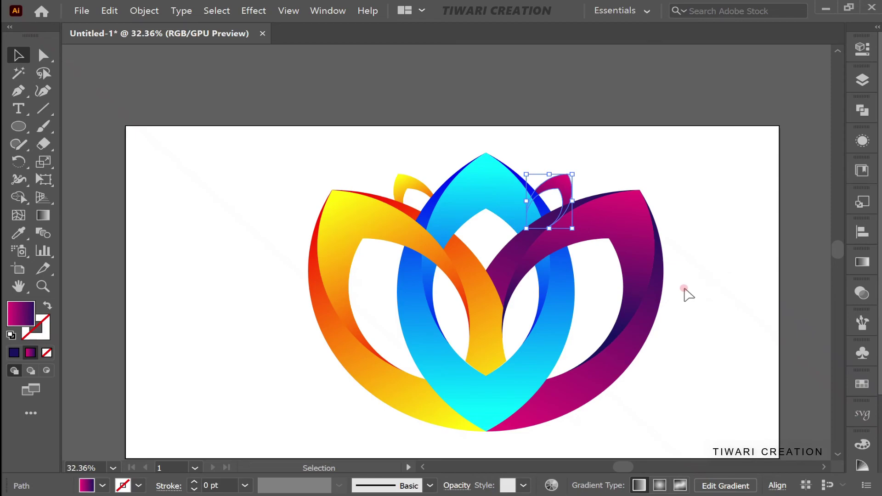
click(684, 291)
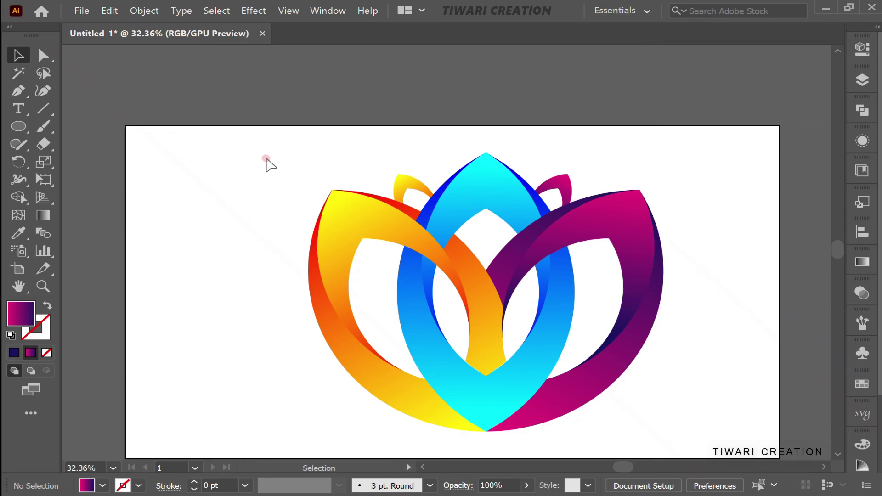
Select all the lotus shapes, then zoom in and scroll around the logo for review
drag(268, 161, 733, 419)
key(ctrl+space)
click(711, 316)
scroll(711, 316, left, 3)
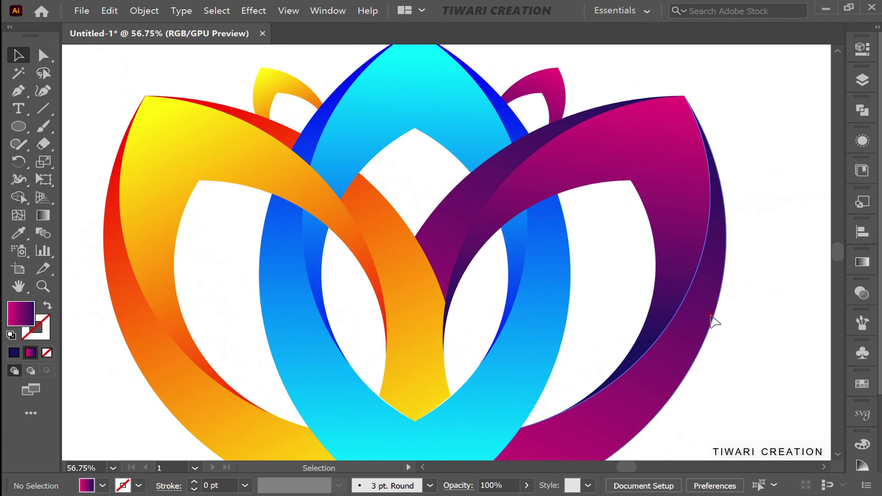
scroll(714, 322, down, 2)
scroll(715, 322, down, 2)
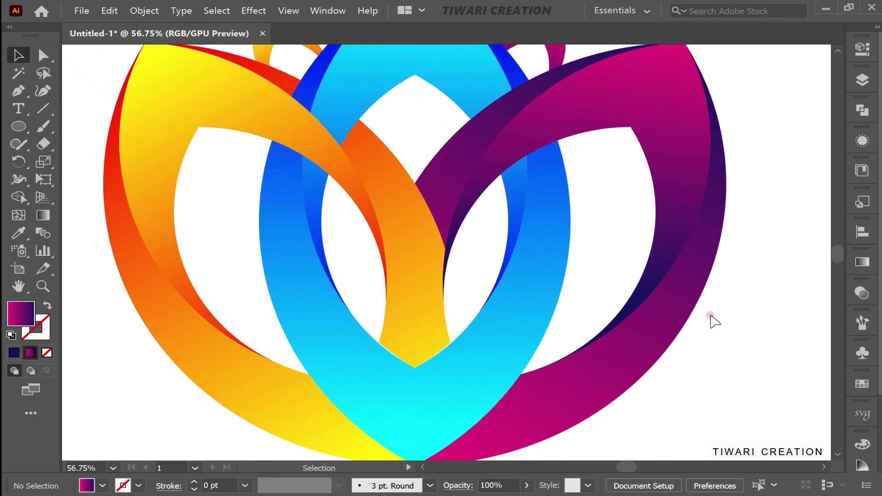
scroll(714, 322, down, 2)
scroll(714, 321, up, 5)
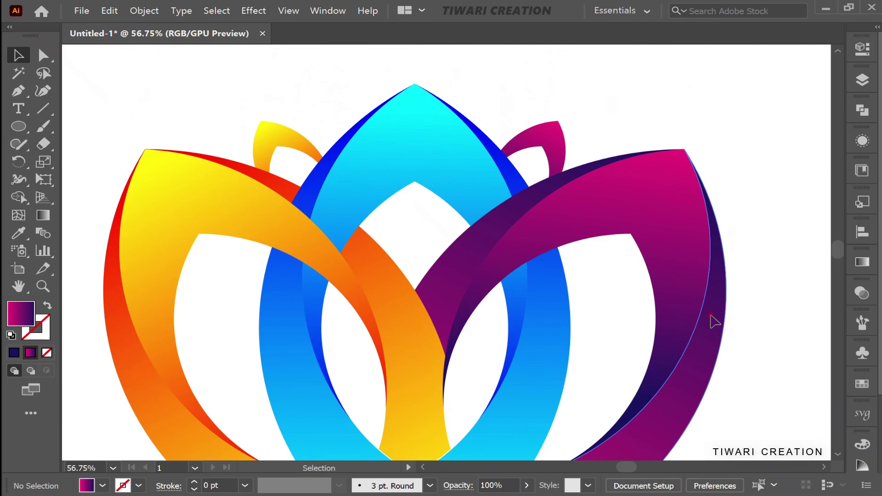